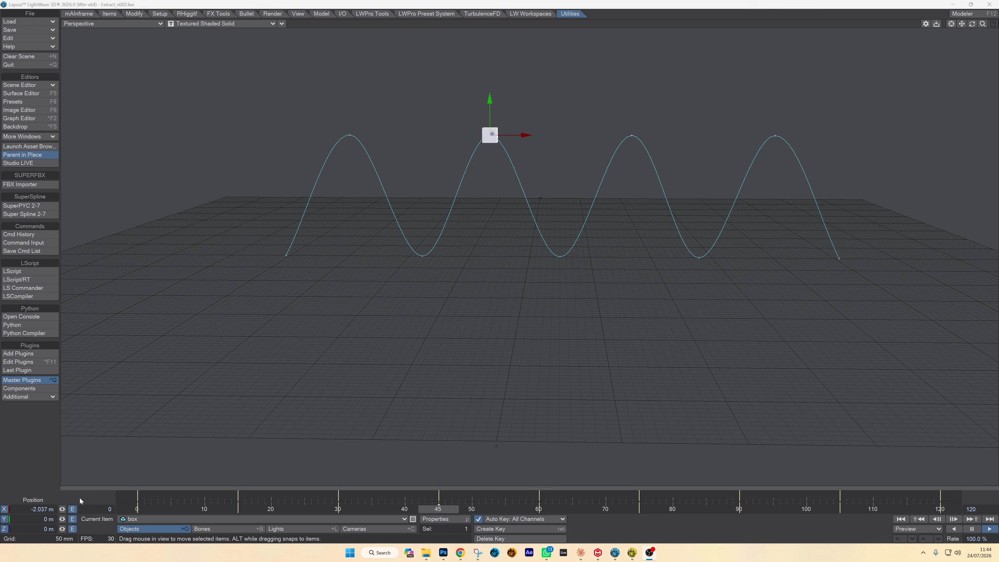
Play the box's animation from frame 0, pause it, and go to the last frame, 120
left_click(137, 509)
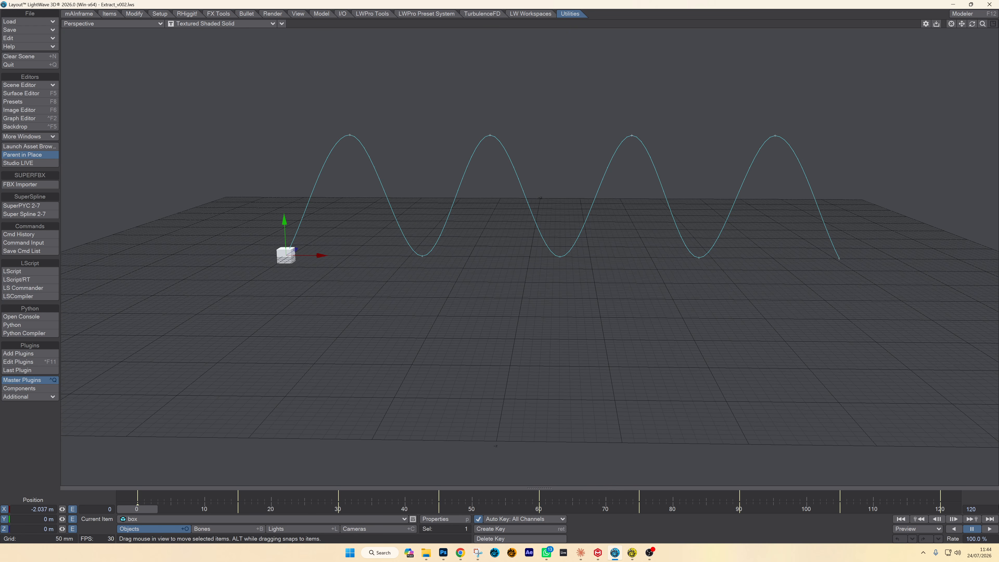
left_click(990, 529)
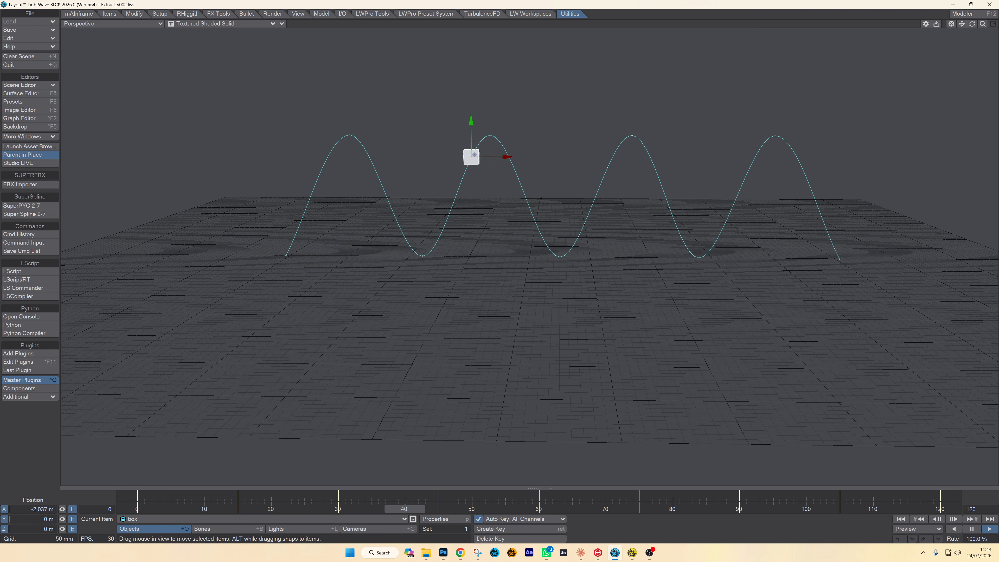
left_click(974, 531)
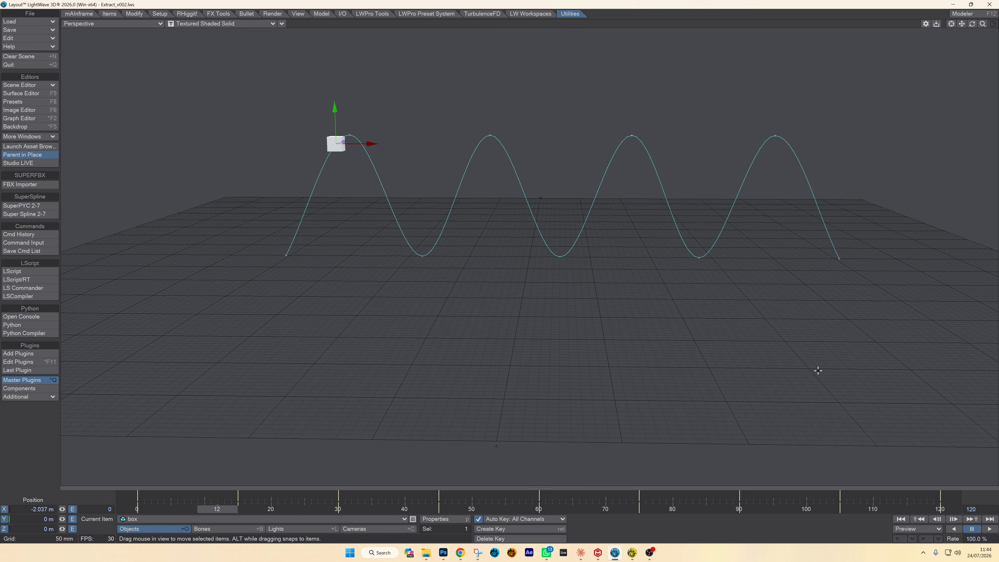
left_click(934, 502)
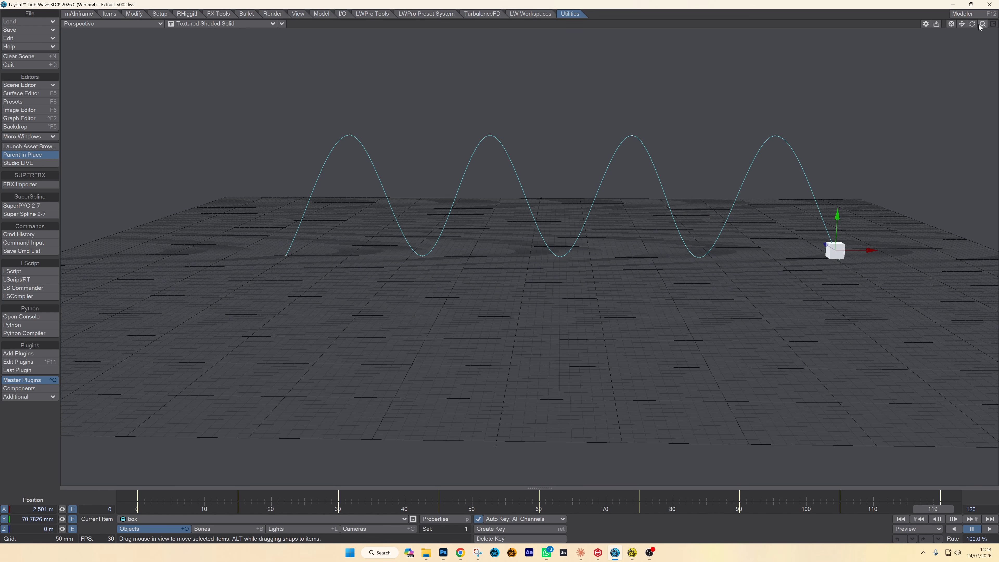
left_click_drag(982, 24, 852, 90)
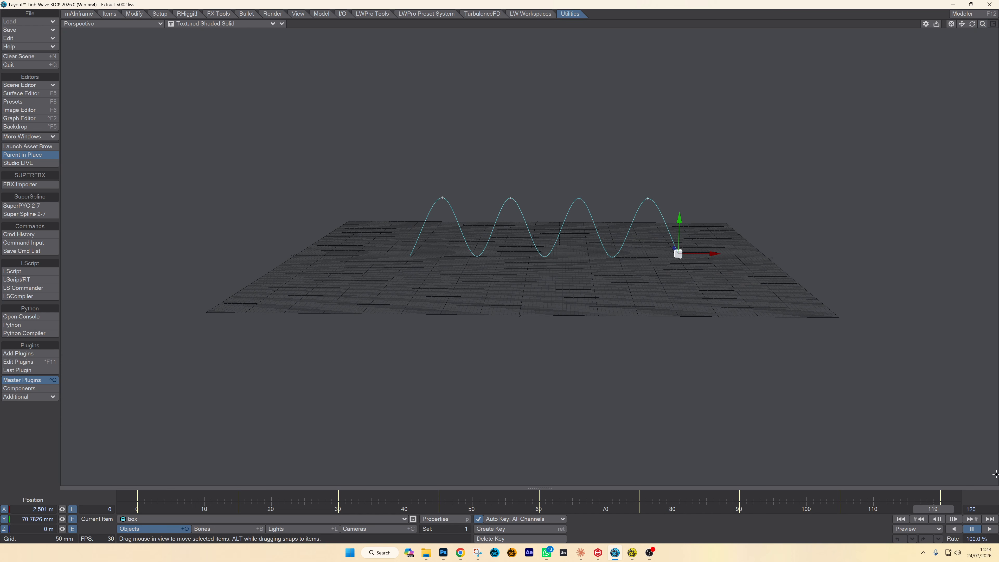
left_click(945, 505)
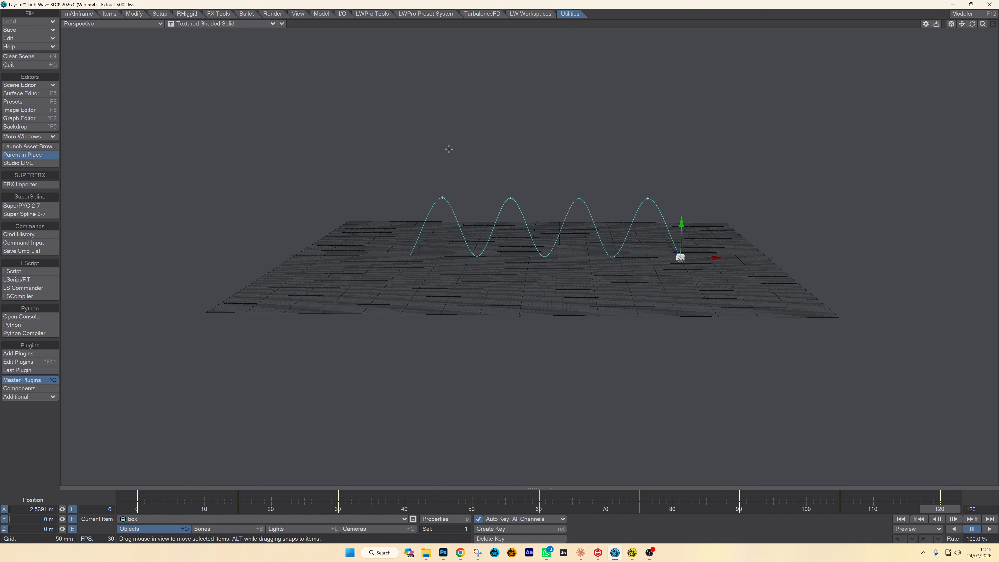
Open the Graph Editor and raise the box's Position.Y keys at frame 120 to about 1.31 m and frame 105 to about 2.24 m
left_click(39, 119)
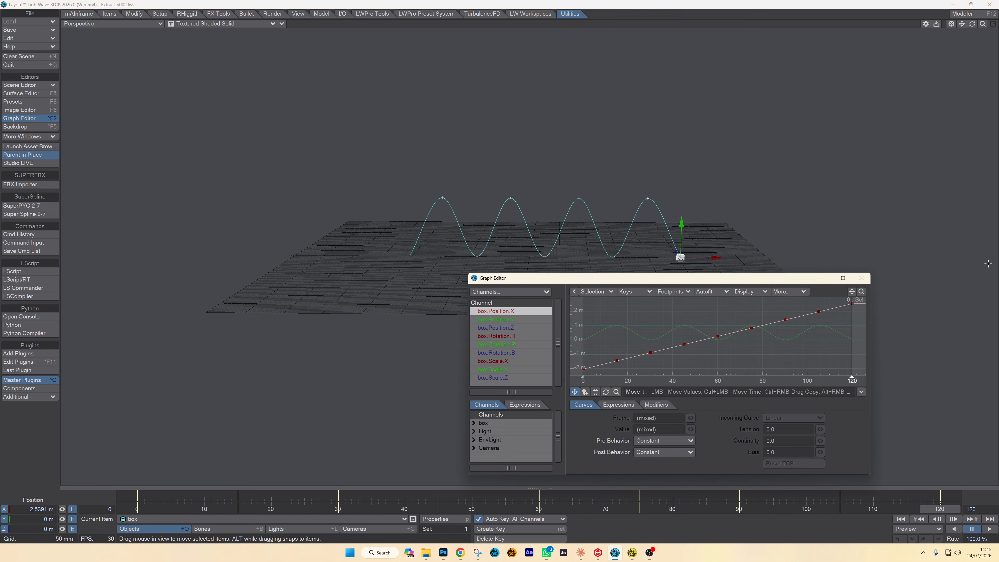
left_click(497, 319)
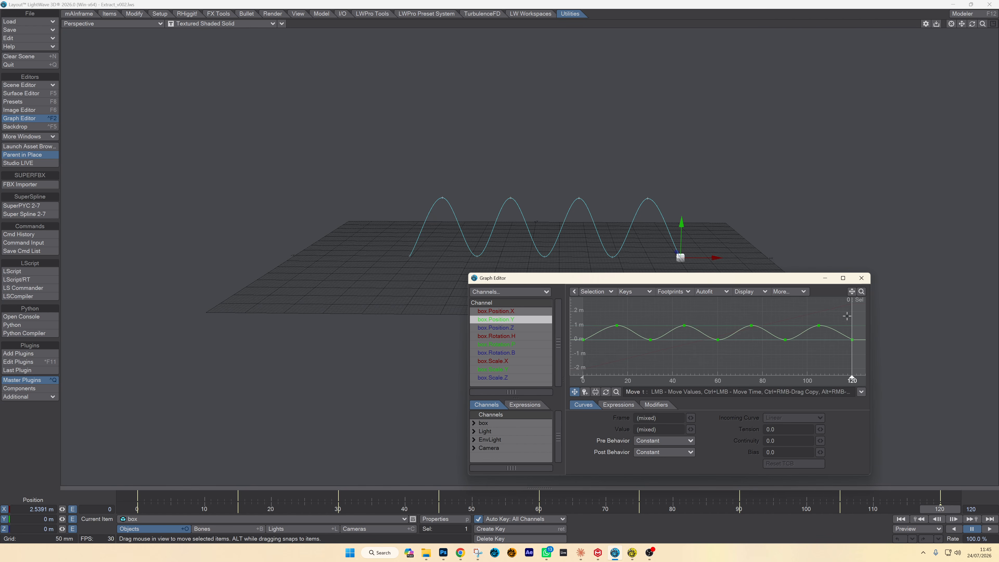
right_click_drag(840, 315, 866, 353)
left_click_drag(854, 363, 820, 313)
right_click(820, 314)
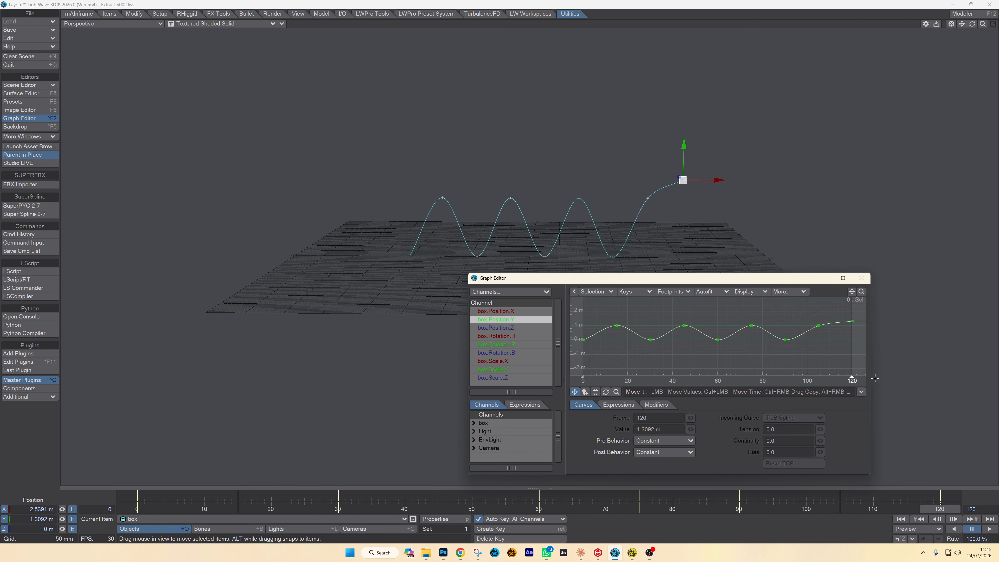
right_click_drag(811, 308, 826, 341)
left_click_drag(834, 356, 834, 339)
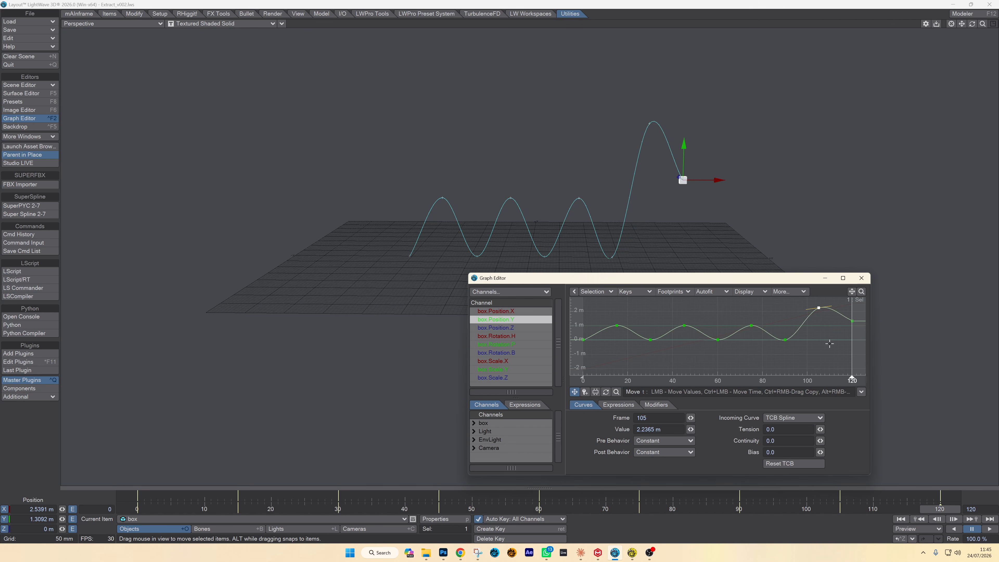
Raise the box's Position.Y keys at frame 90, at frame 75 to about 1.84 m, and at frame 60 to about 691 mm
right_click_drag(800, 363, 779, 326)
left_click_drag(799, 357, 798, 343)
right_click_drag(744, 317, 766, 342)
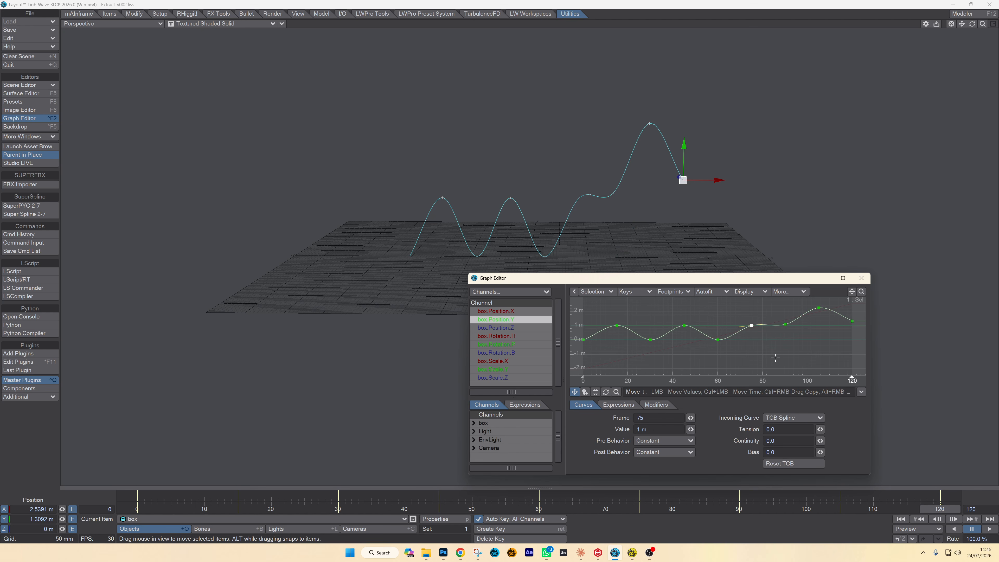
left_click_drag(774, 357, 753, 350)
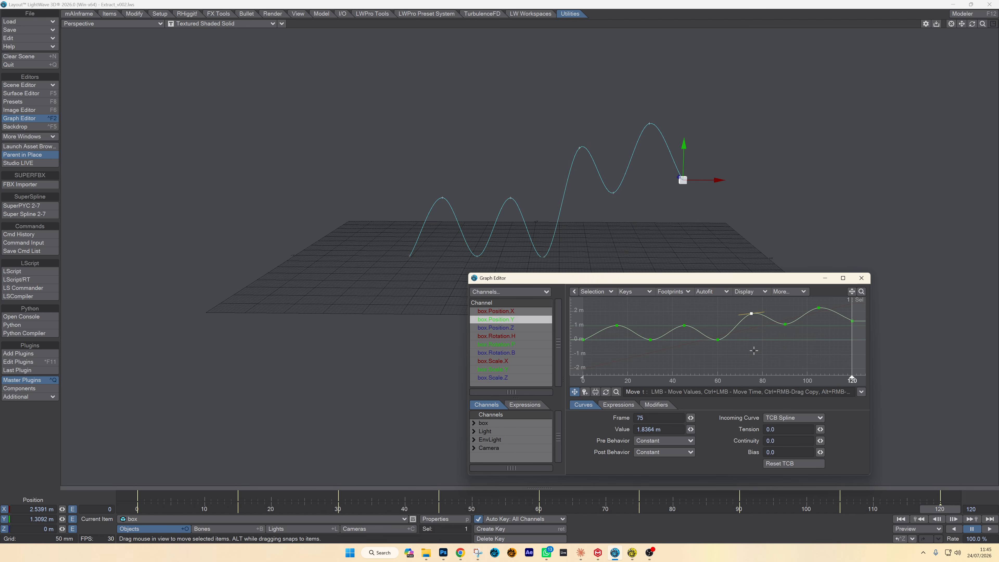
right_click_drag(711, 334, 756, 365)
left_click_drag(757, 364, 759, 355)
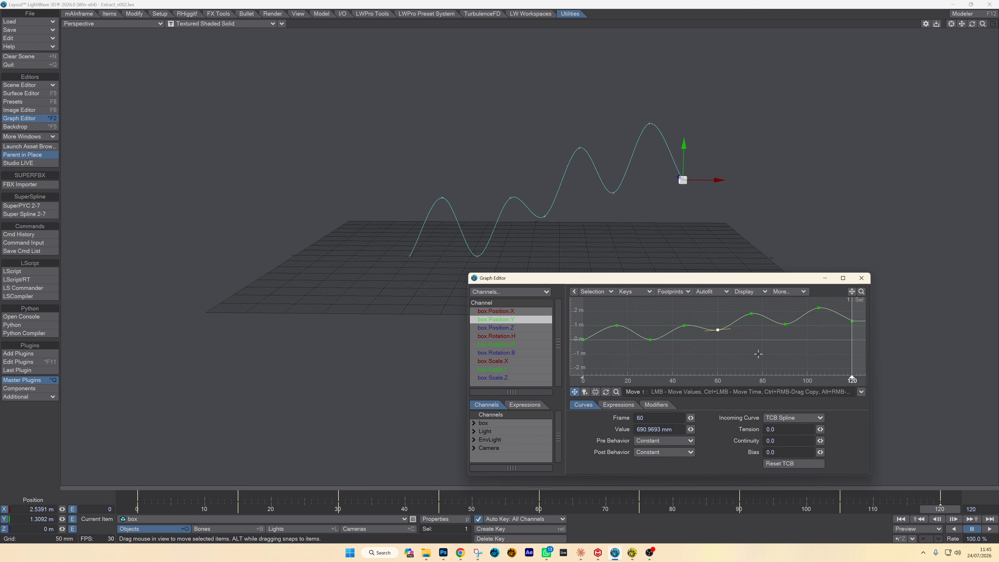
Raise the Position.Y keys at frames 45 and 30, and adjust the frame 105 key to about 2.31 m
right_click_drag(674, 320, 699, 343)
left_click_drag(699, 359, 696, 348)
right_click_drag(629, 333, 668, 366)
left_click_drag(680, 376, 677, 366)
right_click_drag(808, 304, 832, 321)
left_click_drag(827, 331, 827, 328)
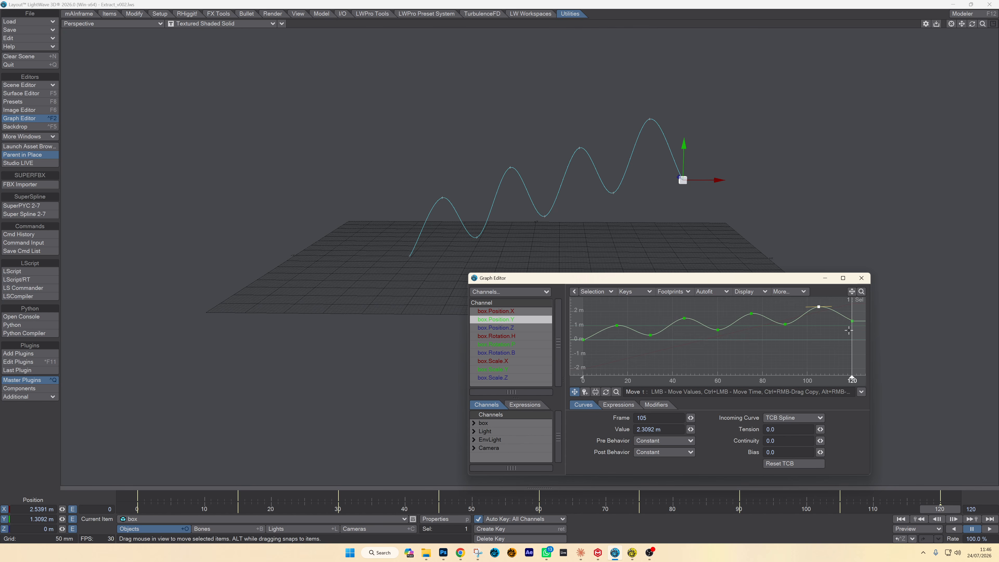
Reload the Extract_v002.lws scene to discard the curve edits and close the Graph Editor
left_click(27, 21)
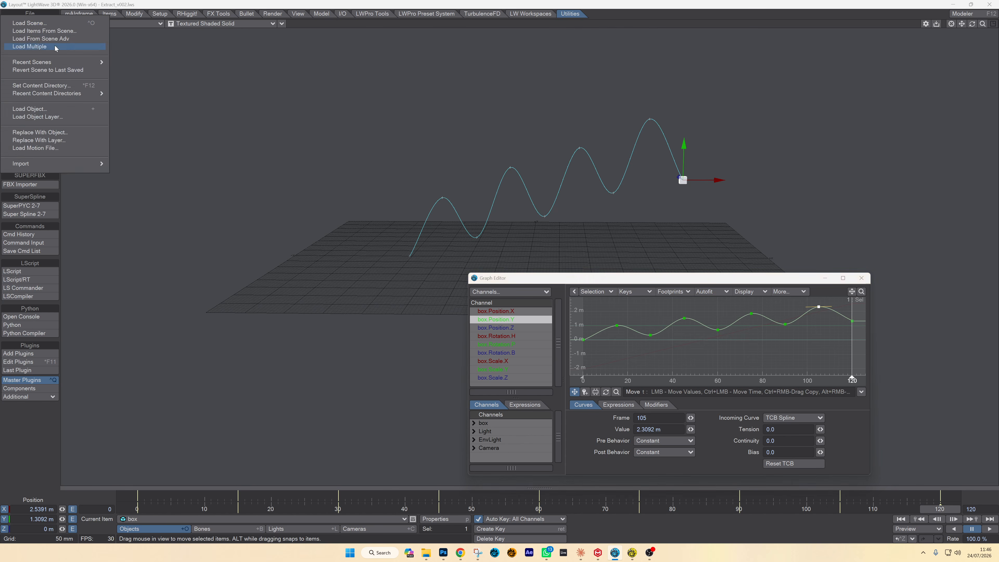
mouse_move(84, 63)
left_click(267, 61)
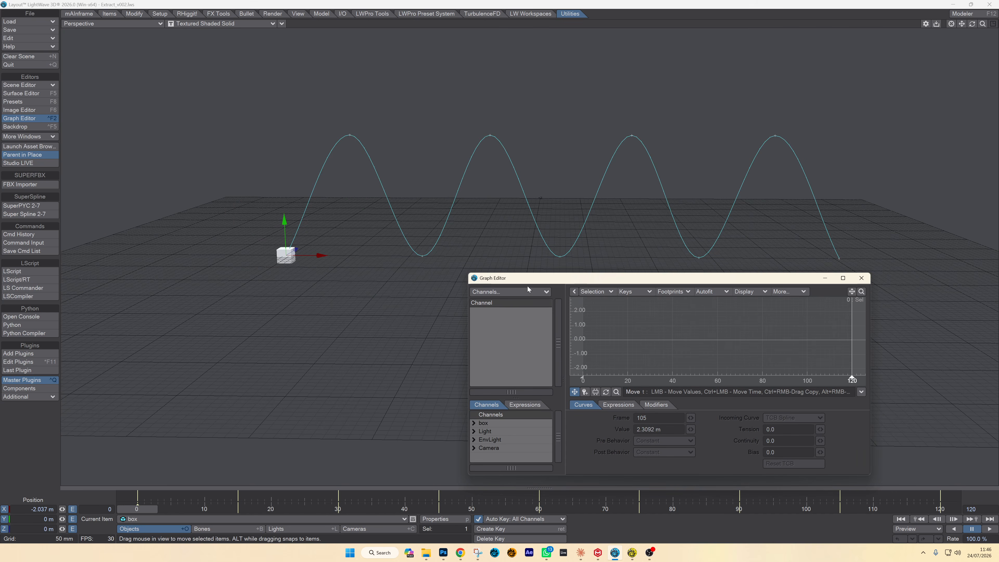
left_click(862, 277)
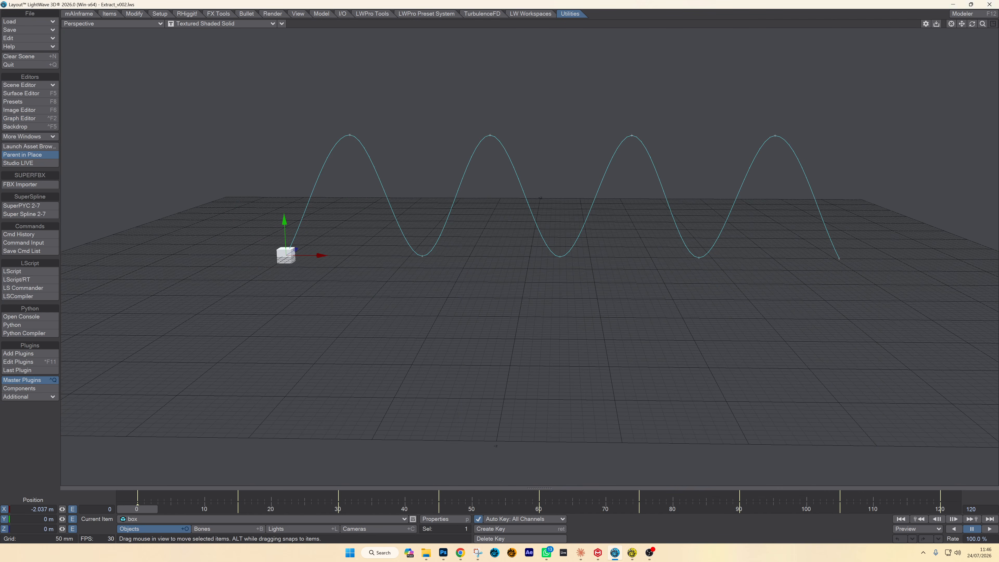
Open the SuperLayers window and place it clear of the box's motion path
key("F4")
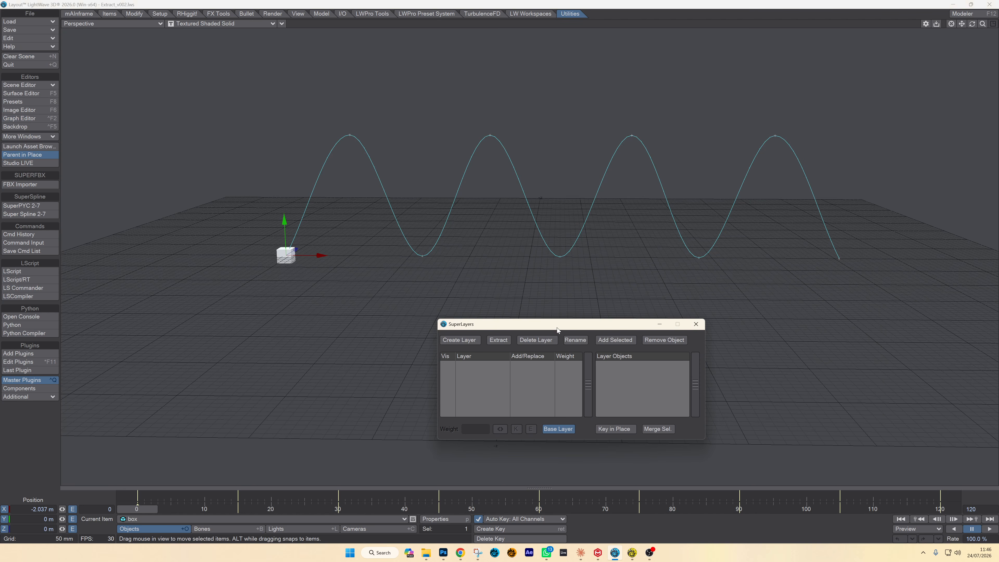
left_click_drag(556, 327, 648, 337)
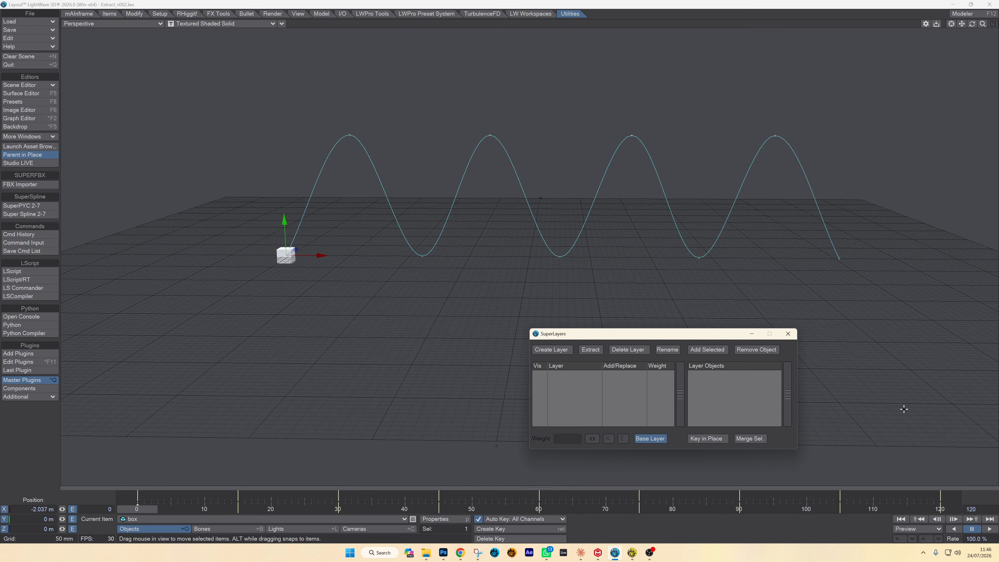
left_click_drag(983, 24, 956, 24)
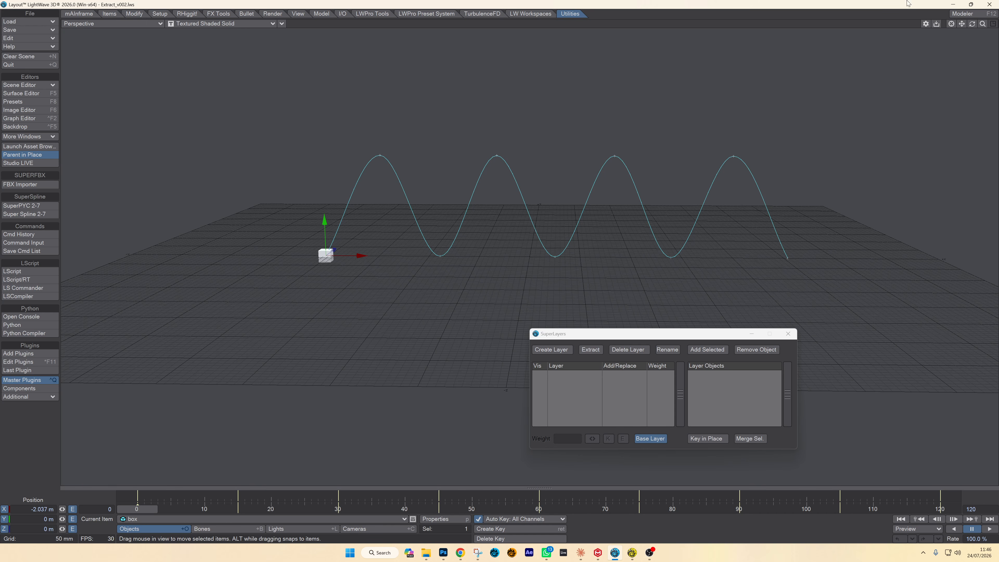
left_click_drag(983, 24, 954, 24)
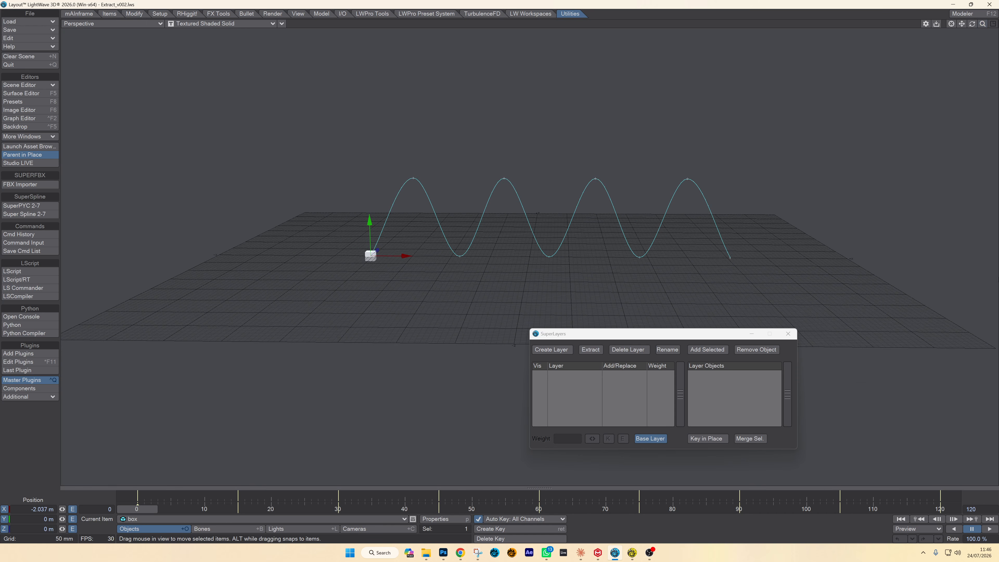
Play and pause the box's base animation, and go to frame 120
left_click(990, 528)
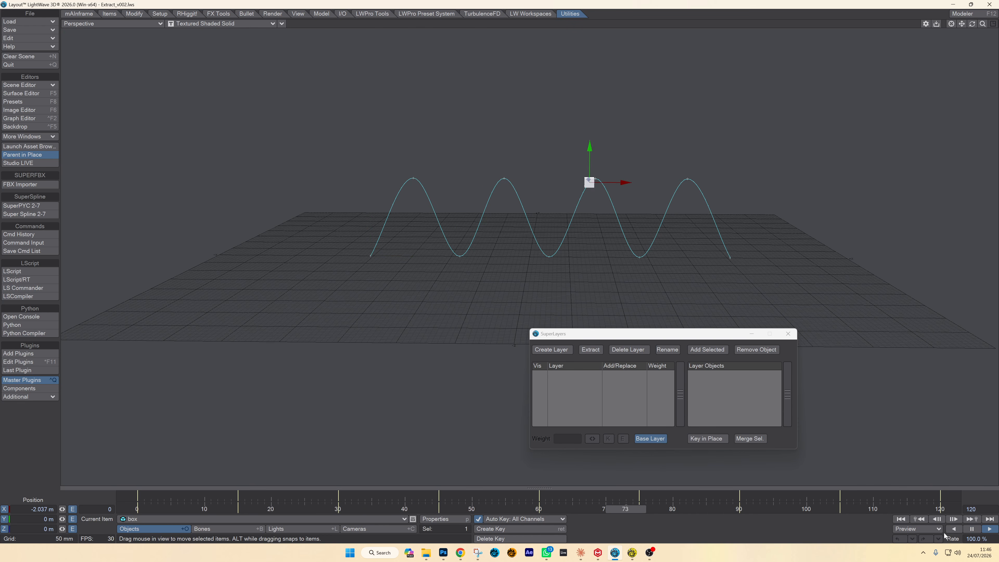
left_click(970, 531)
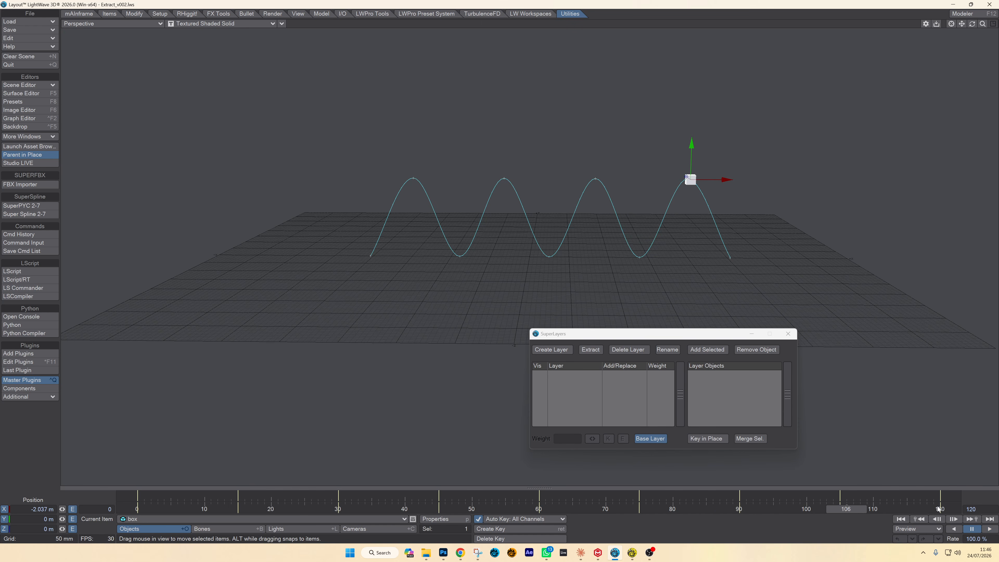
left_click(944, 509)
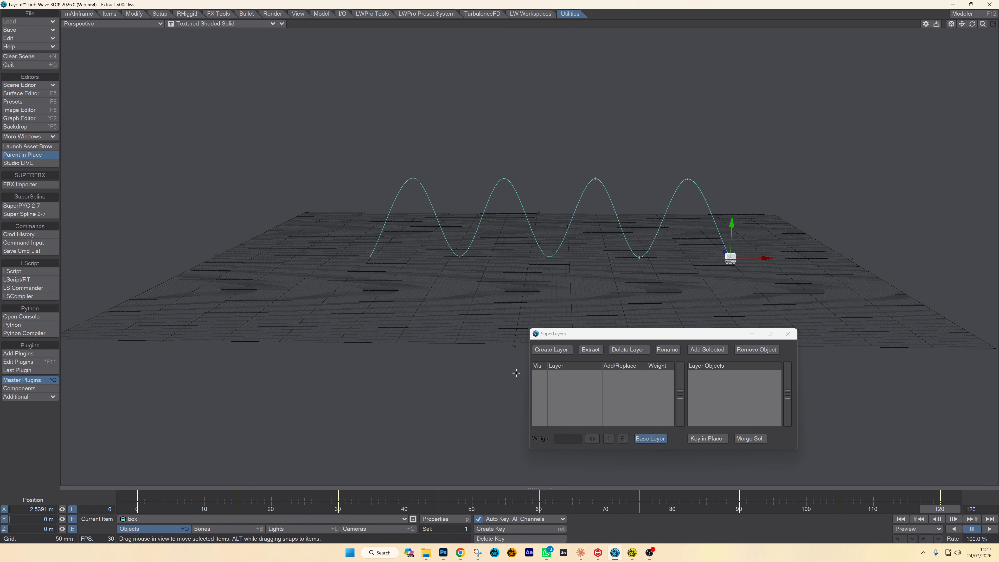
Create an animation layer named Up for the box and stay at frame 120
left_click(558, 351)
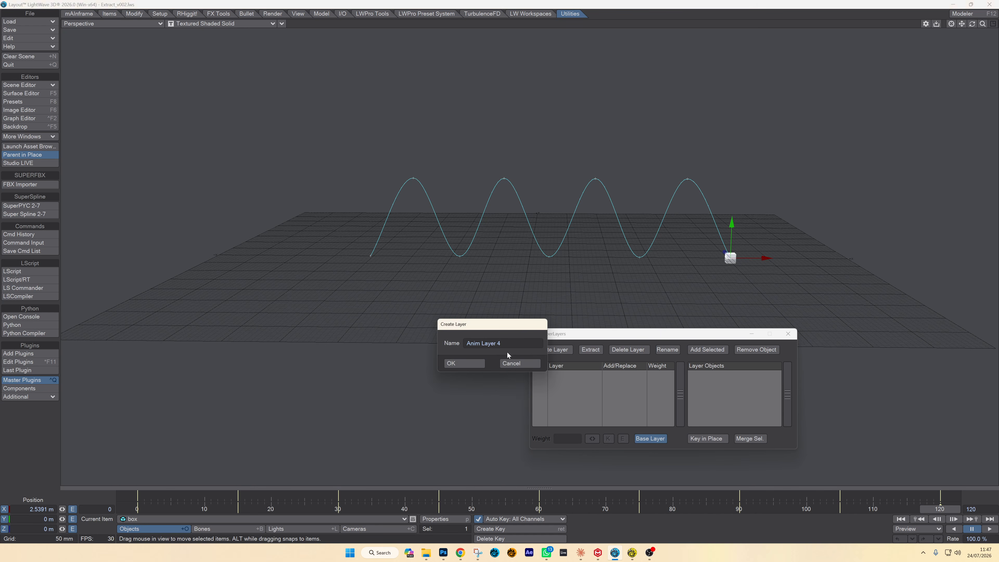
double_click(476, 345)
type("Up")
key("Return")
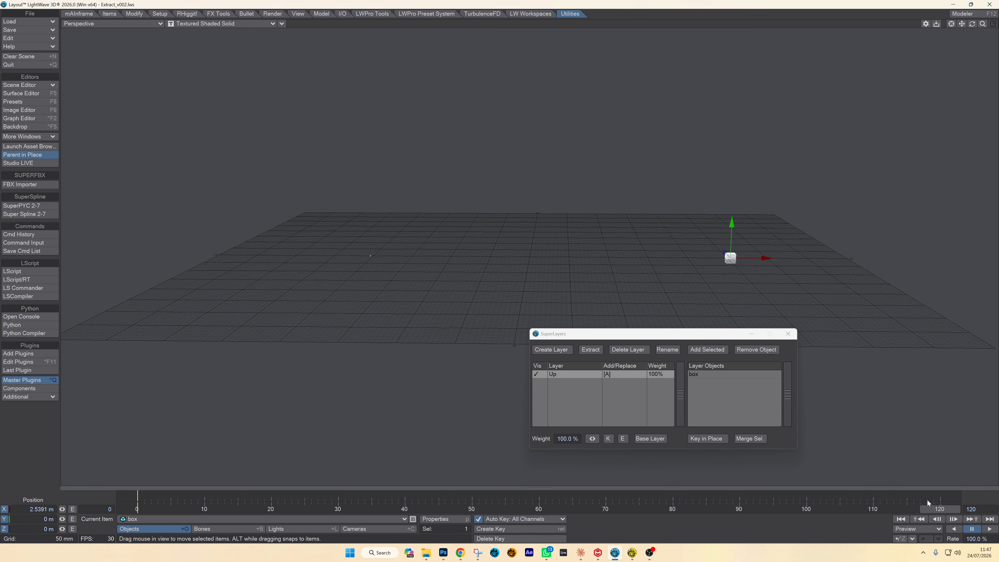
mouse_move(946, 505)
left_mouse_down()
mouse_move(211, 509)
mouse_move(941, 509)
left_mouse_up()
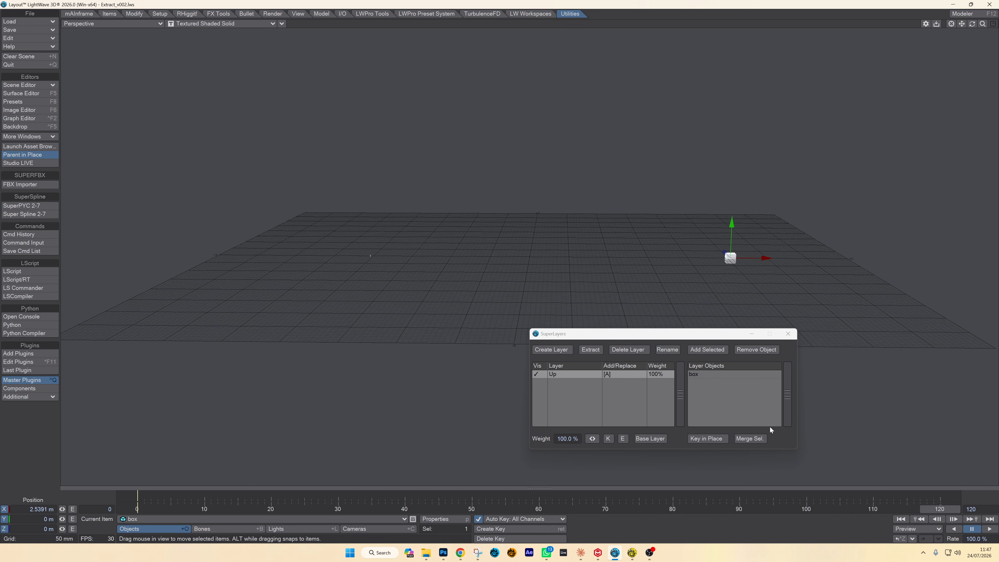
Check the base layer's motion at frame 0 and return to the Up layer
left_click(650, 439)
mouse_move(130, 509)
left_mouse_down()
mouse_move(934, 509)
mouse_move(137, 509)
left_mouse_up()
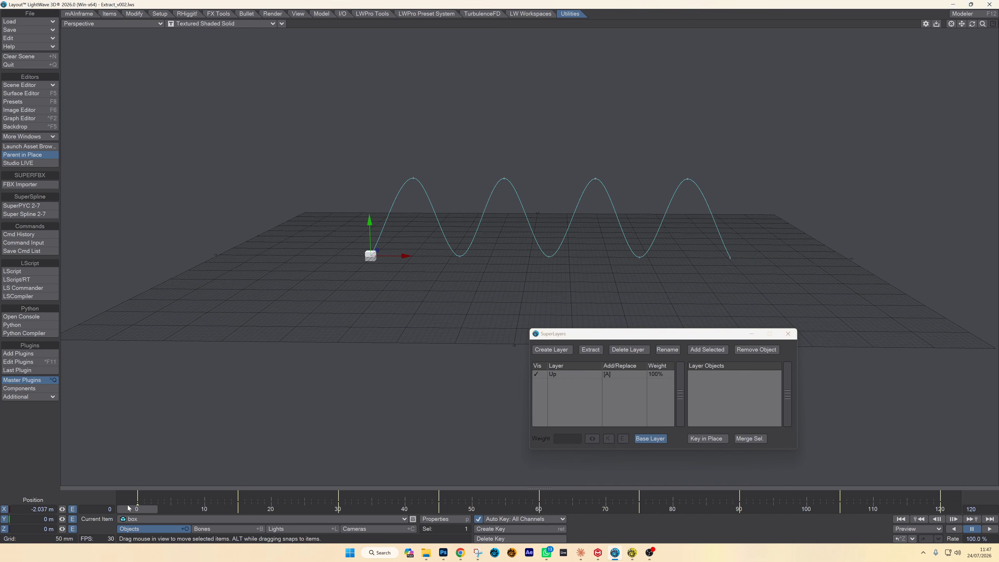
left_click(581, 379)
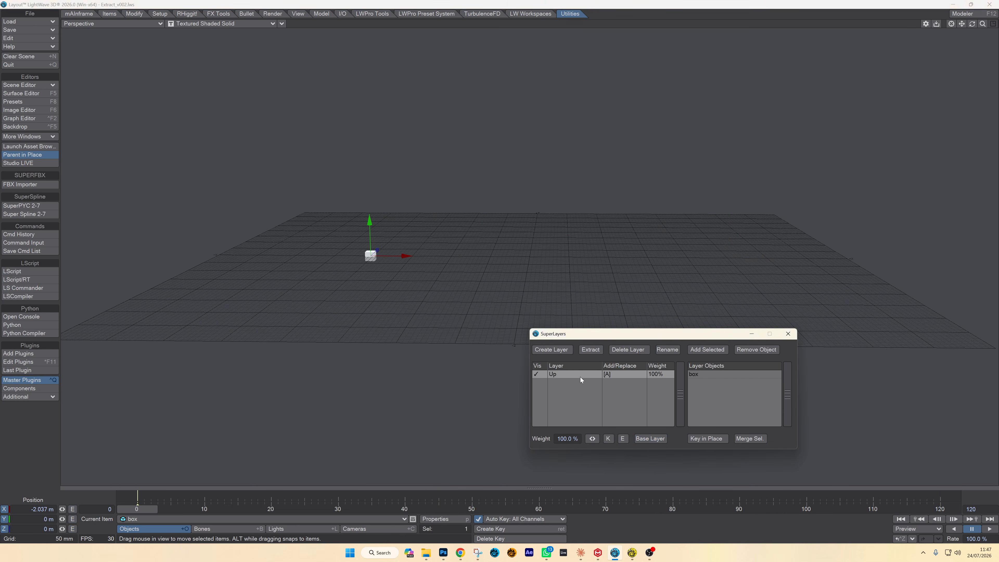
On the Up layer, raise the box along Y to about 1.97 m at frame 120 and play the combined motion
left_click_drag(142, 510, 940, 509)
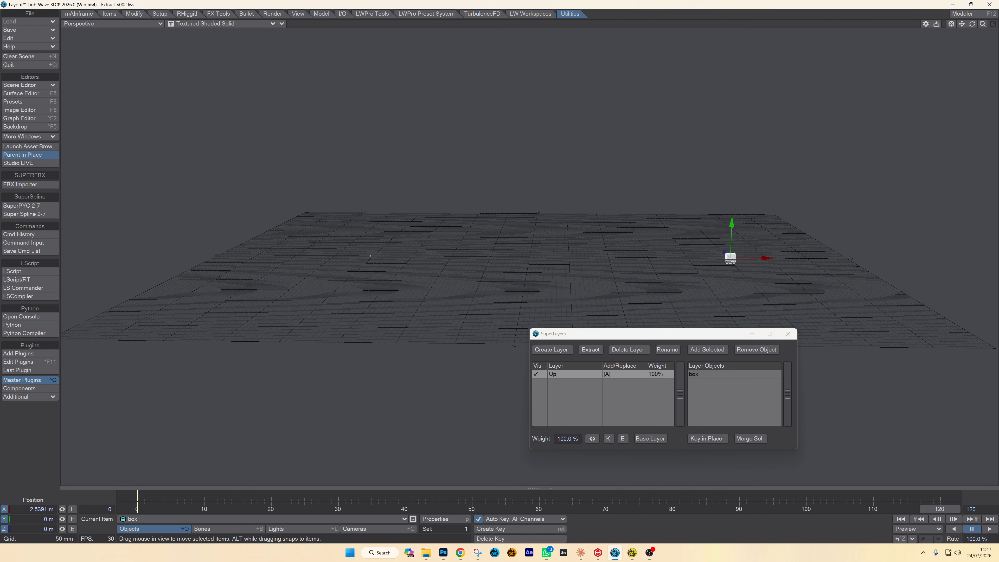
left_click_drag(732, 223, 738, 64)
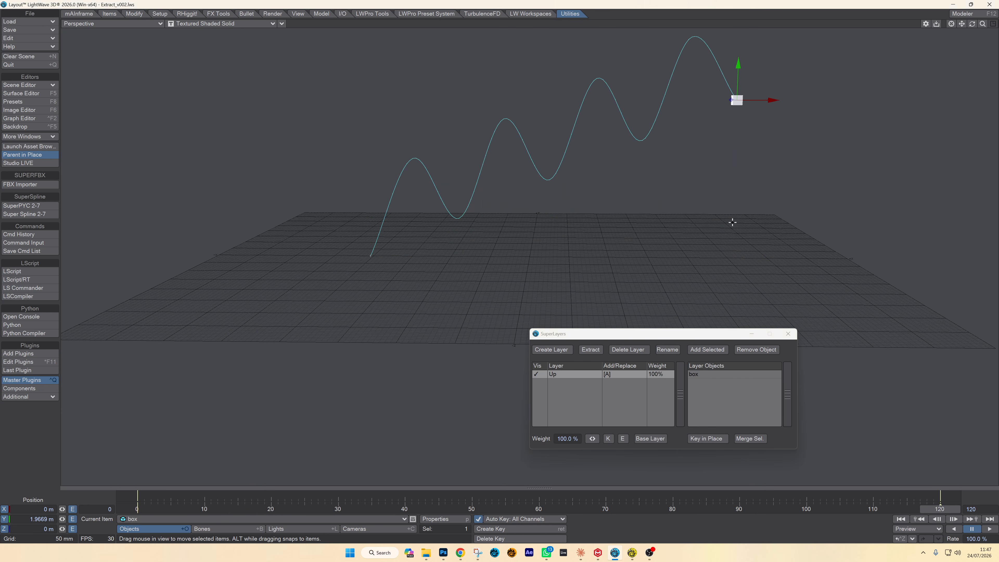
left_click(988, 530)
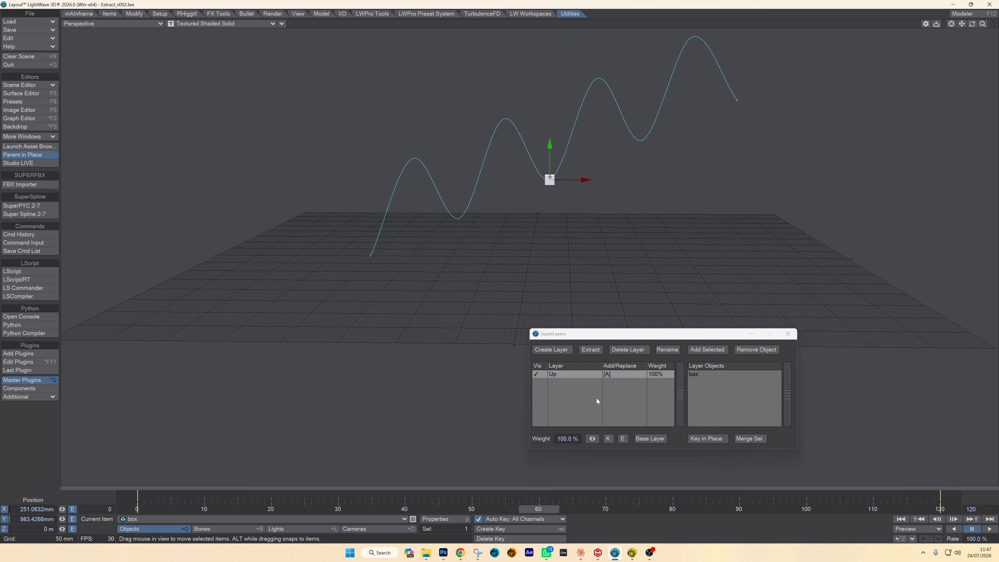
Key the Up layer's weight at 100% on frame 60, and scrub towards the end and back to frame 60
left_click(608, 438)
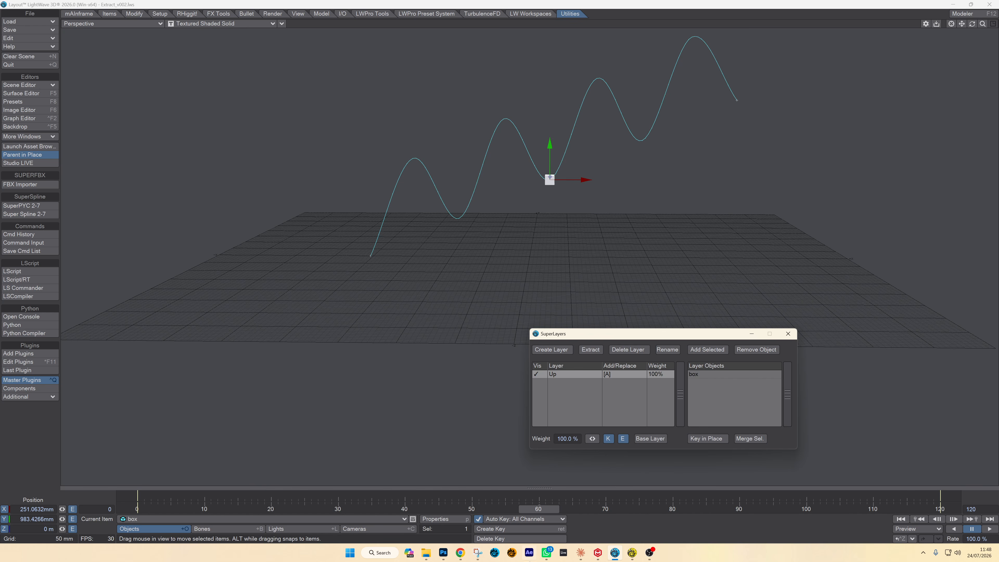
left_click_drag(537, 508, 940, 508)
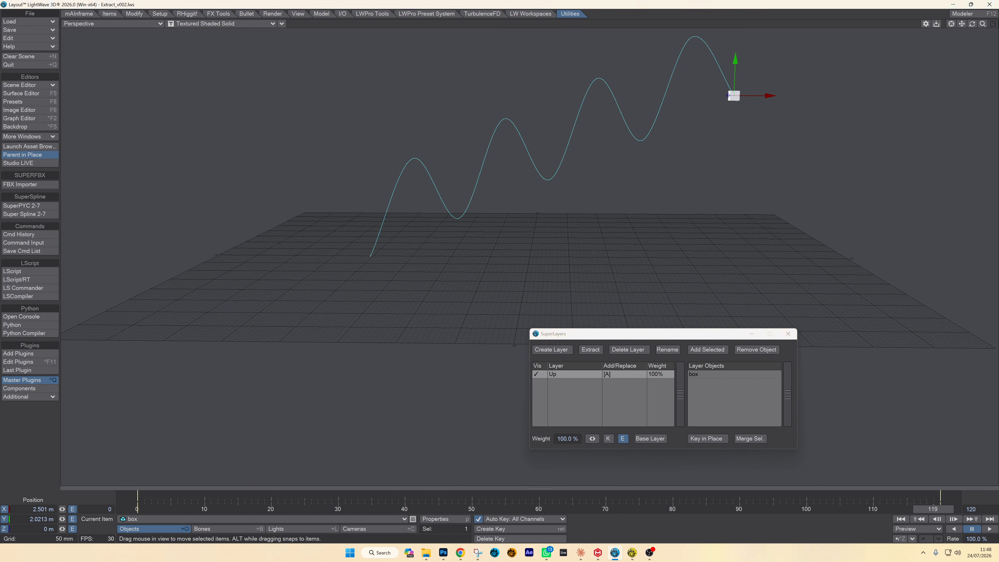
left_click(538, 508)
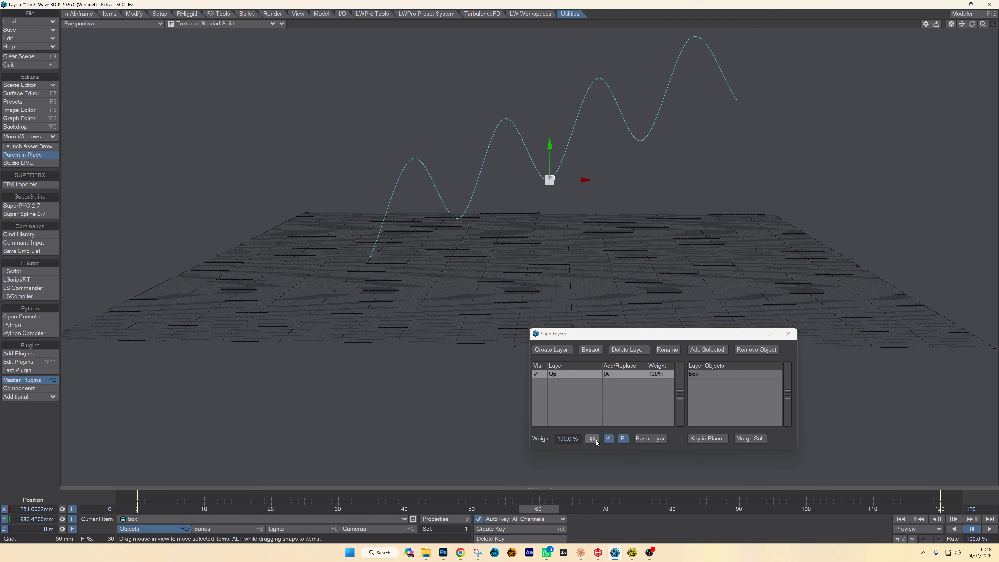
Key the Up layer's weight at 0% on frame 60 and on frame 0
left_click(567, 439)
type("0")
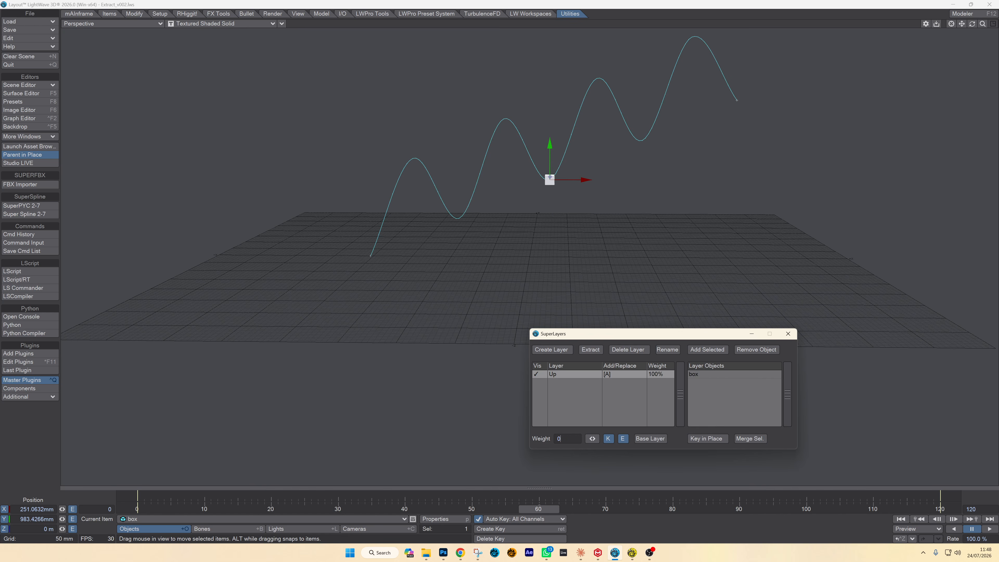
key("Return")
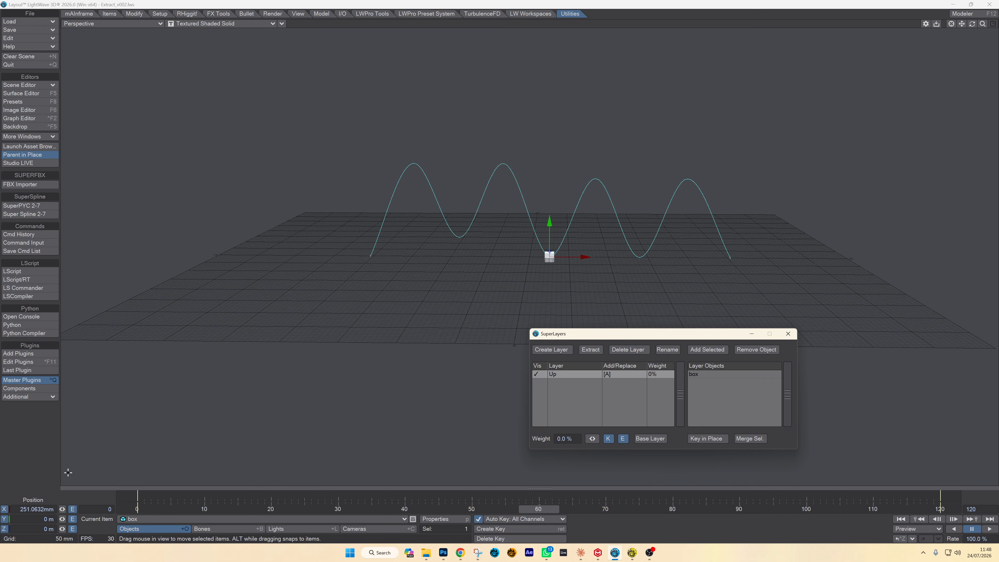
left_click(129, 510)
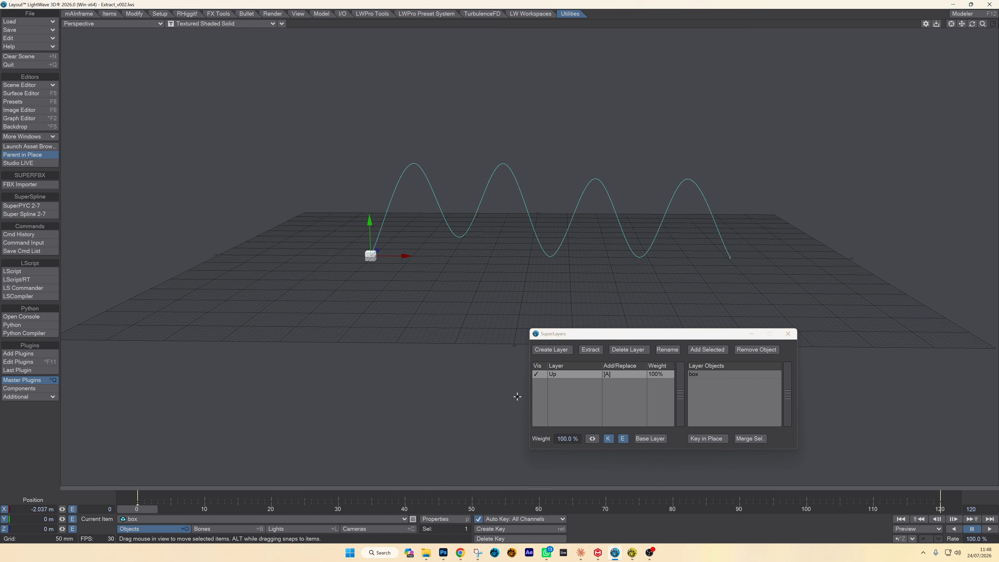
left_click(576, 439)
type("0")
key("Return")
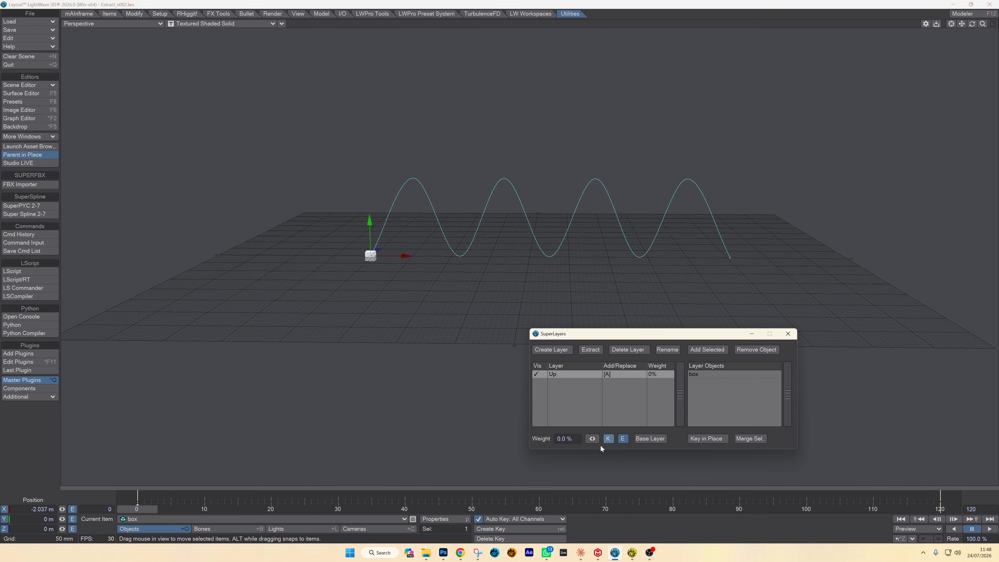
Key the Up layer's weight at 100% on frame 120 and scrub back to frame 60
left_click_drag(116, 513, 951, 508)
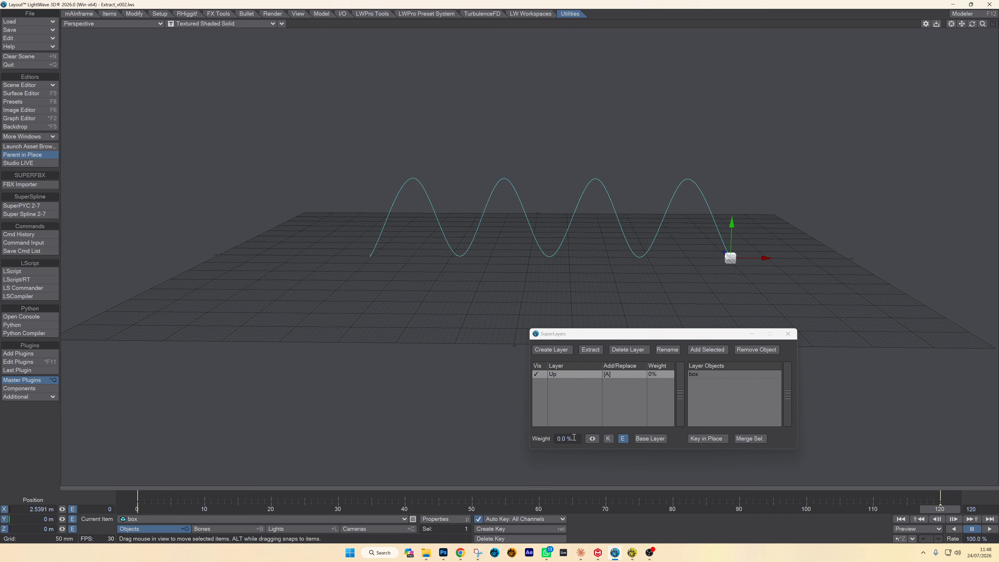
left_click(566, 438)
type("100")
key("Return")
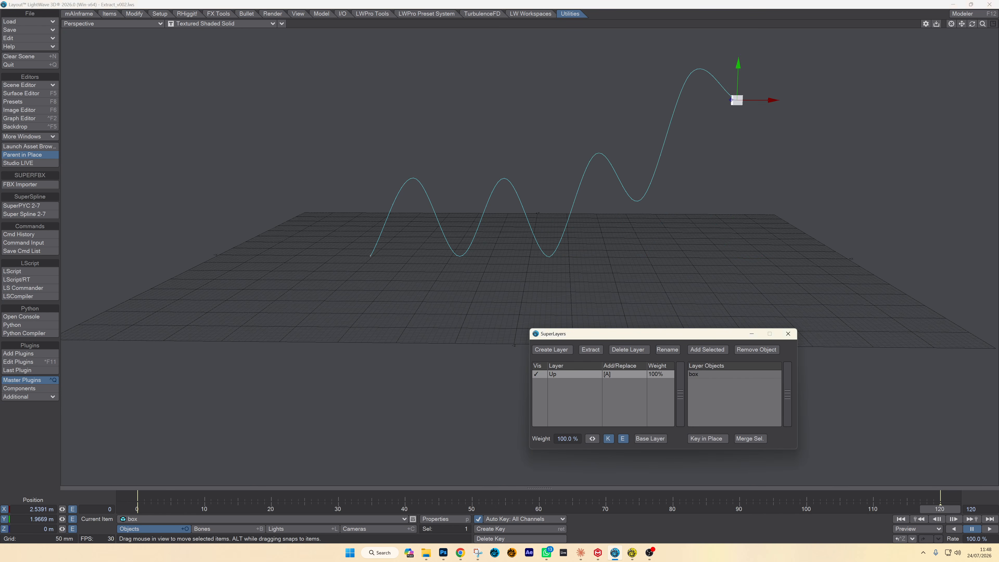
left_click(956, 508)
left_click_drag(948, 508, 539, 509)
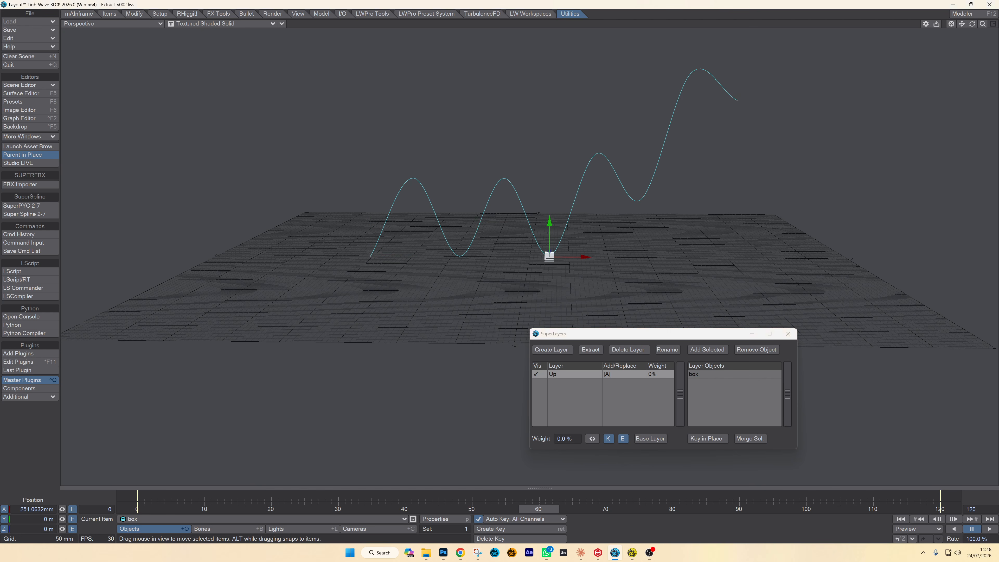
mouse_move(539, 509)
left_mouse_down()
mouse_move(940, 509)
mouse_move(177, 509)
mouse_move(833, 509)
mouse_move(445, 509)
mouse_move(633, 509)
mouse_move(538, 509)
left_mouse_up()
Compare the box's motion with the Up layer hidden and shown, and scrub from frame 60 to frame 73 and back
left_click(536, 375)
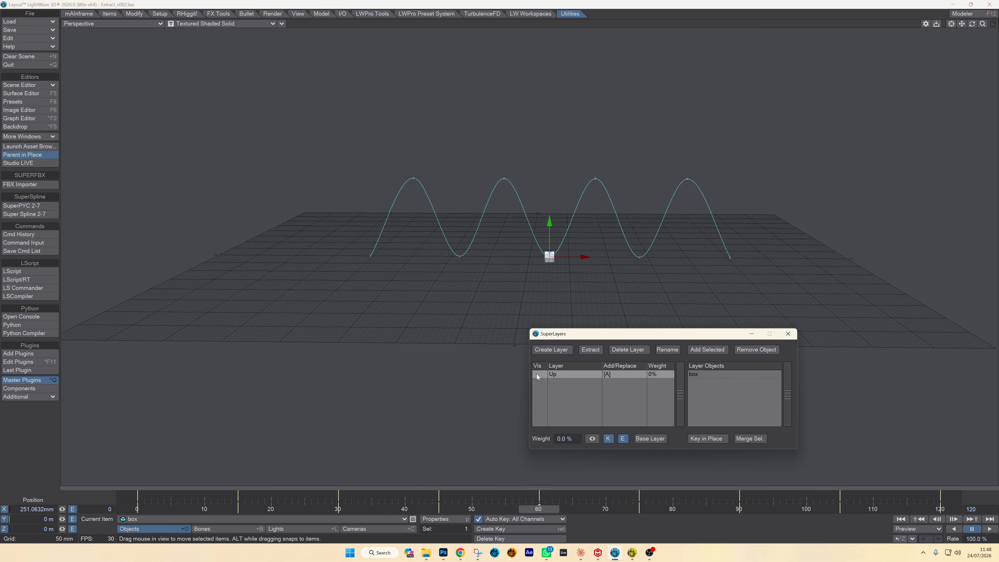
left_click(537, 374)
left_click(536, 374)
left_click(536, 374)
left_click(536, 374)
left_click(537, 374)
left_click(536, 374)
left_click(536, 374)
left_click(536, 374)
left_click(536, 374)
left_click_drag(550, 497, 625, 498)
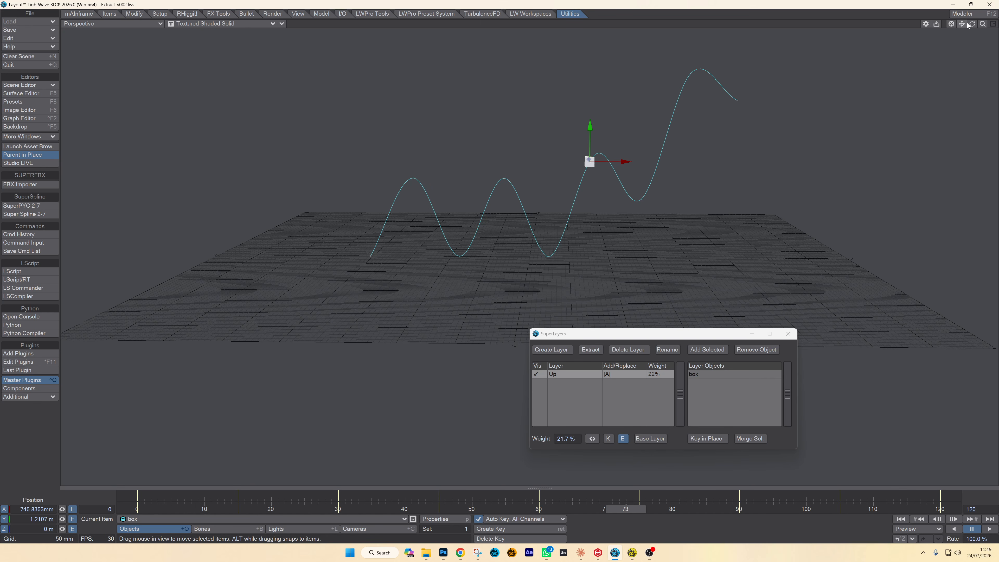
left_click_drag(972, 24, 938, 25)
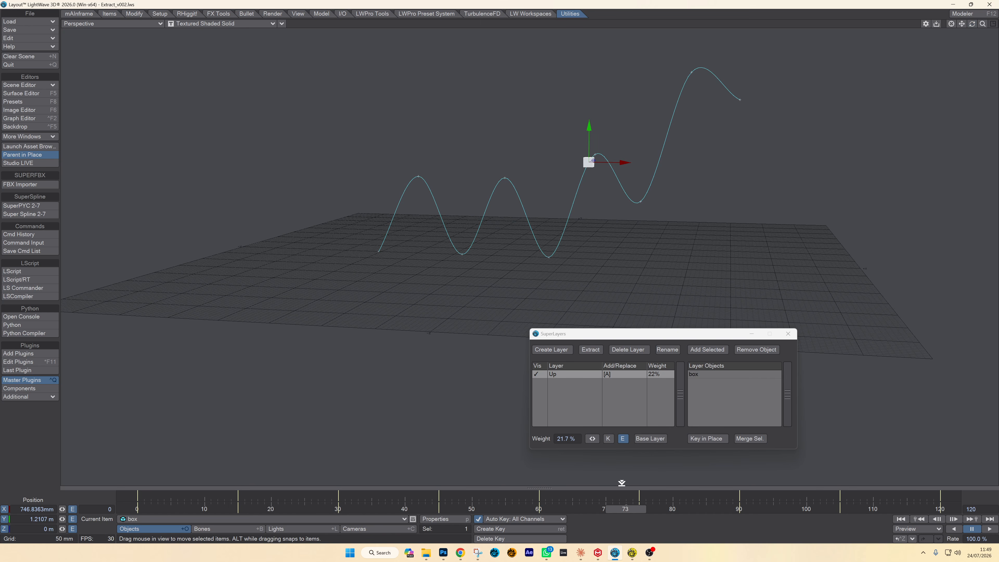
left_click_drag(626, 497, 538, 498)
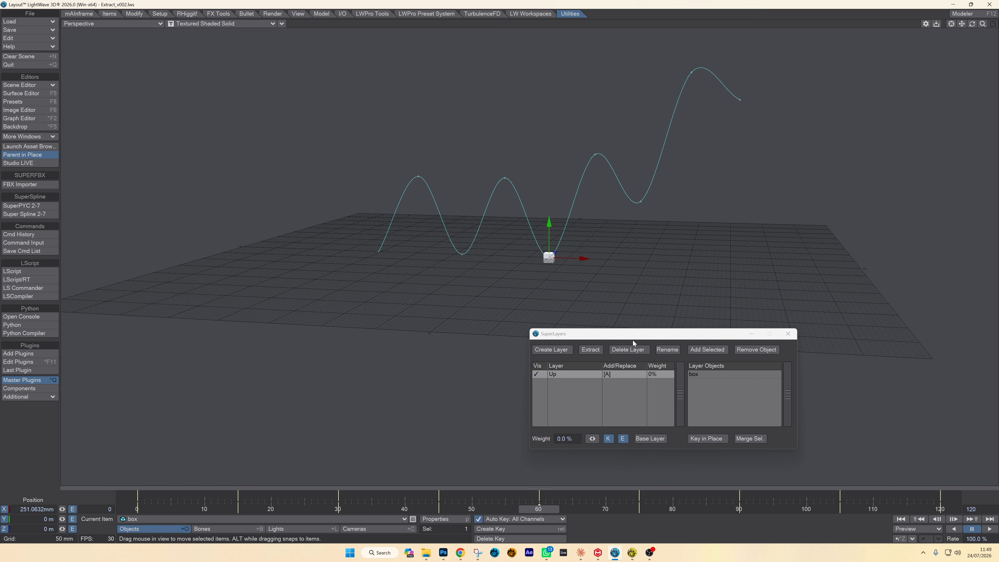
Create an animation layer with the default name Anim Layer 5 and key the box in place on it at frame 120
left_click(544, 353)
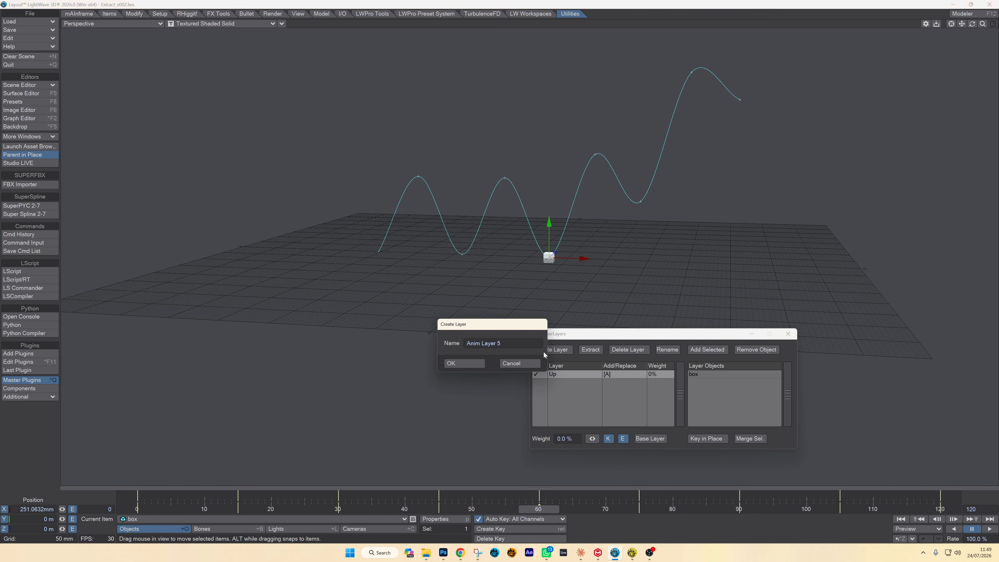
left_click(516, 365)
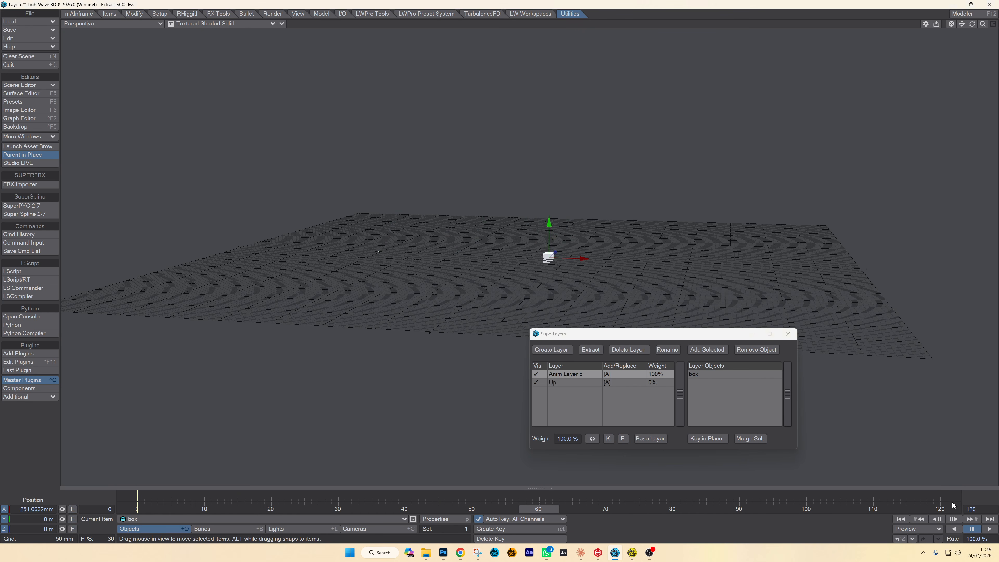
left_click(953, 501)
left_click(706, 439)
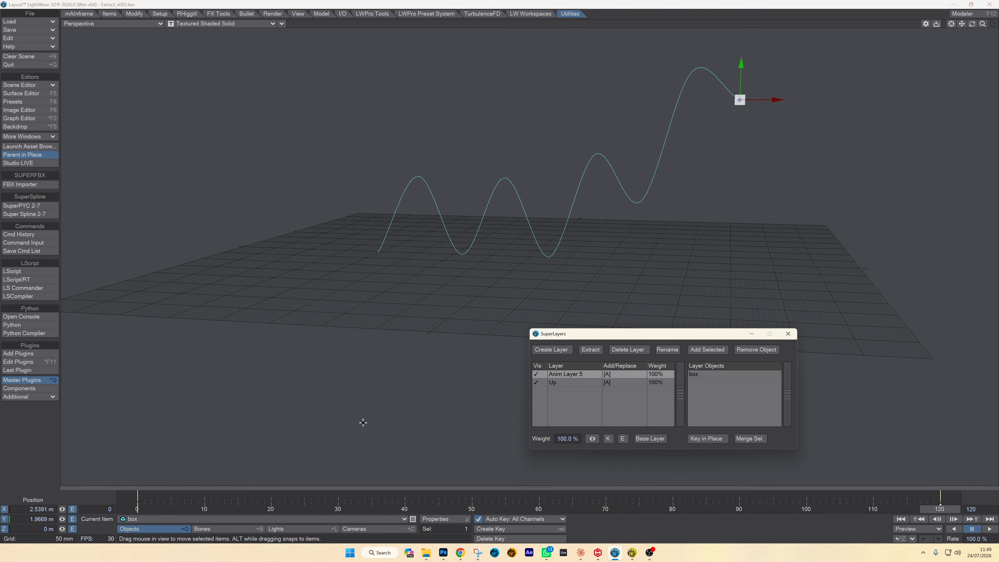
On Anim Layer 5, move the box along X to about -1.23 m at frame 60 and reduce the layer's weight to 61.5%
left_click_drag(951, 499, 539, 502)
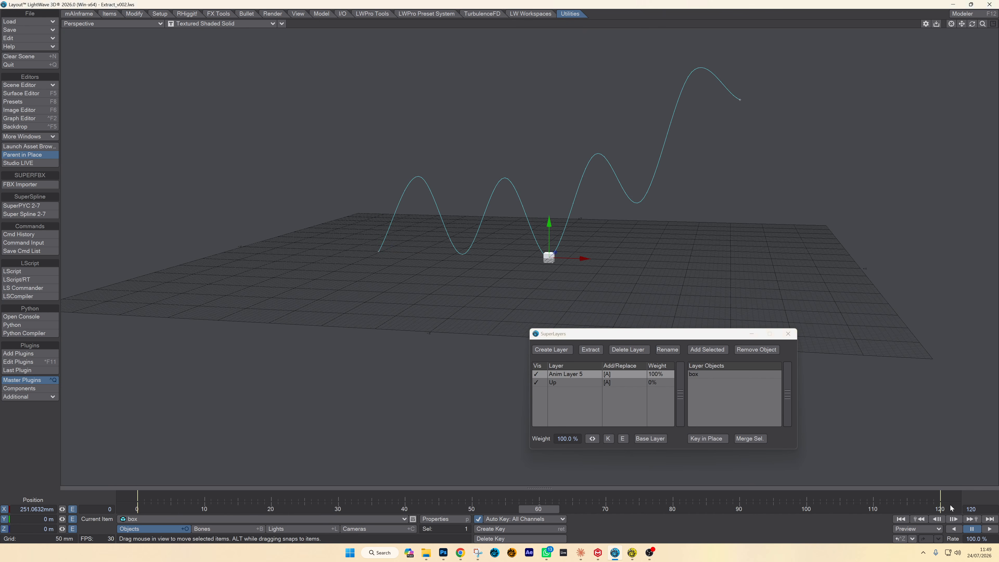
left_click_drag(972, 25, 983, 25)
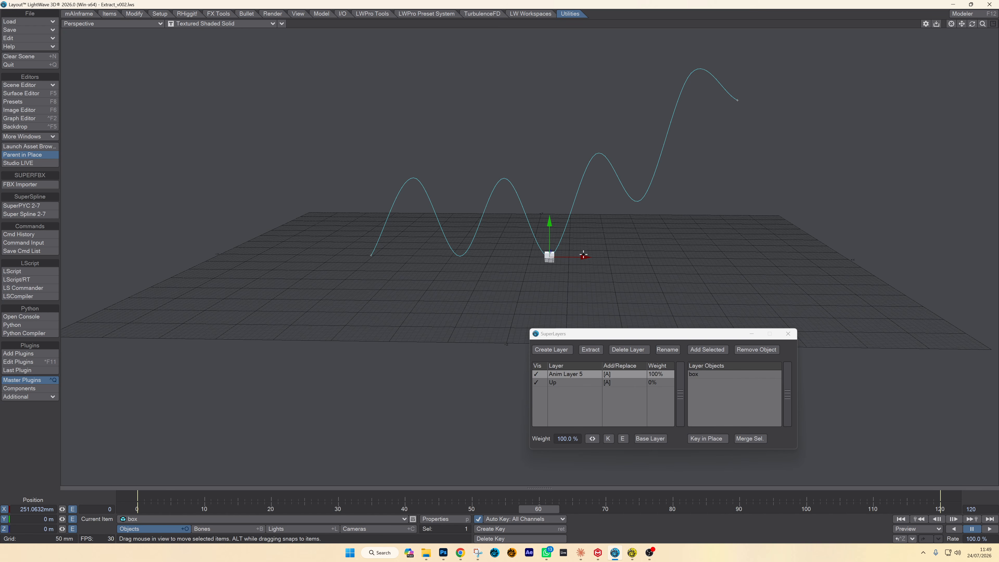
left_click_drag(584, 252, 642, 235)
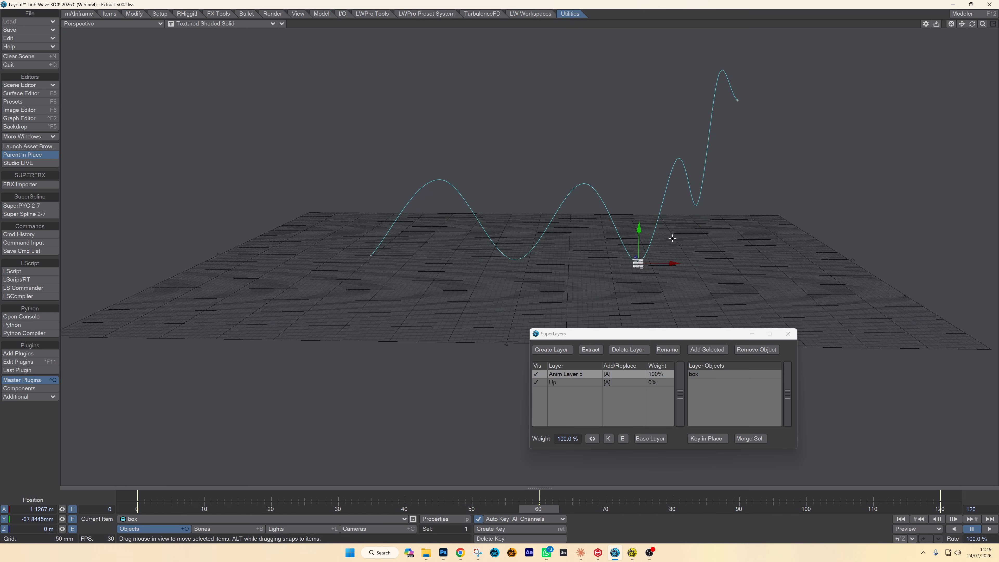
left_click_drag(677, 263, 492, 263)
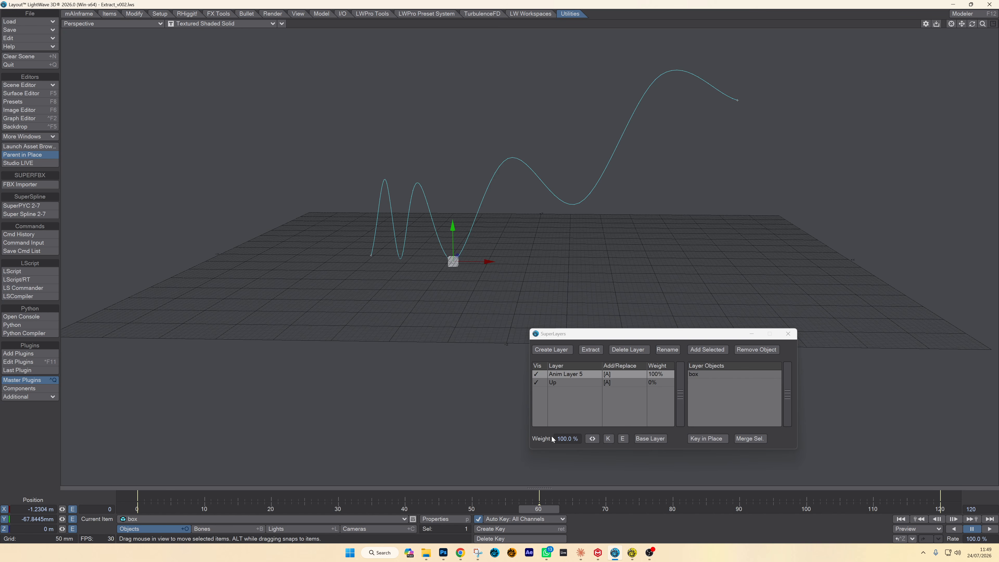
mouse_move(592, 439)
left_mouse_down()
mouse_move(540, 439)
mouse_move(586, 438)
left_mouse_up()
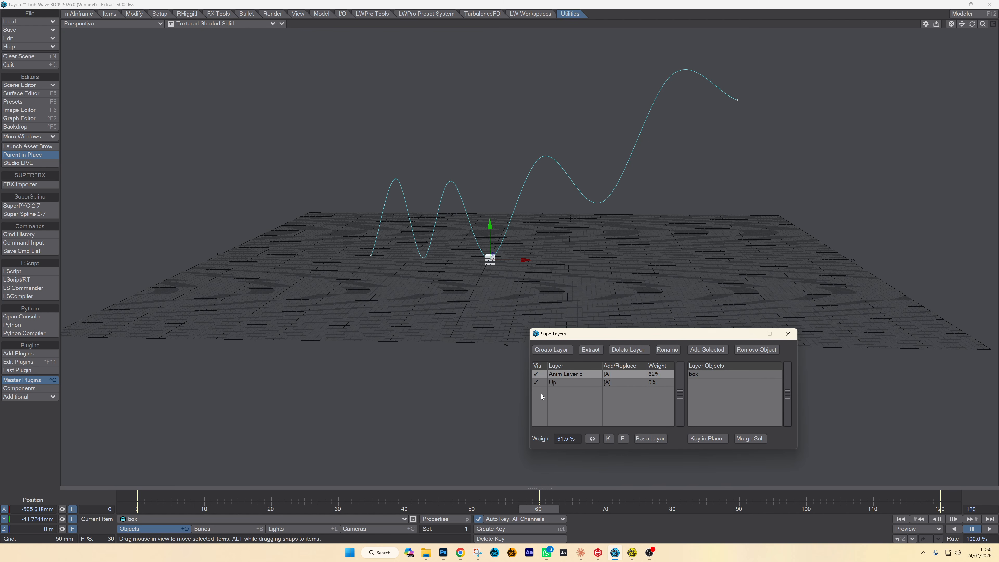
Hide both animation layers to compare with the base motion, and show Up and Anim Layer 5 again
left_click(537, 382)
left_click(538, 383)
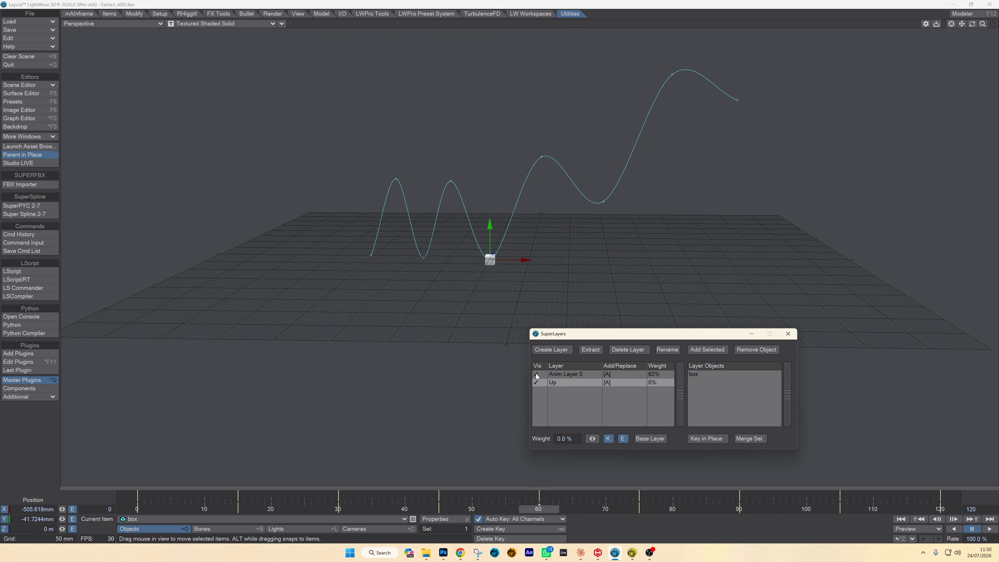
left_click(536, 374)
left_click(537, 382)
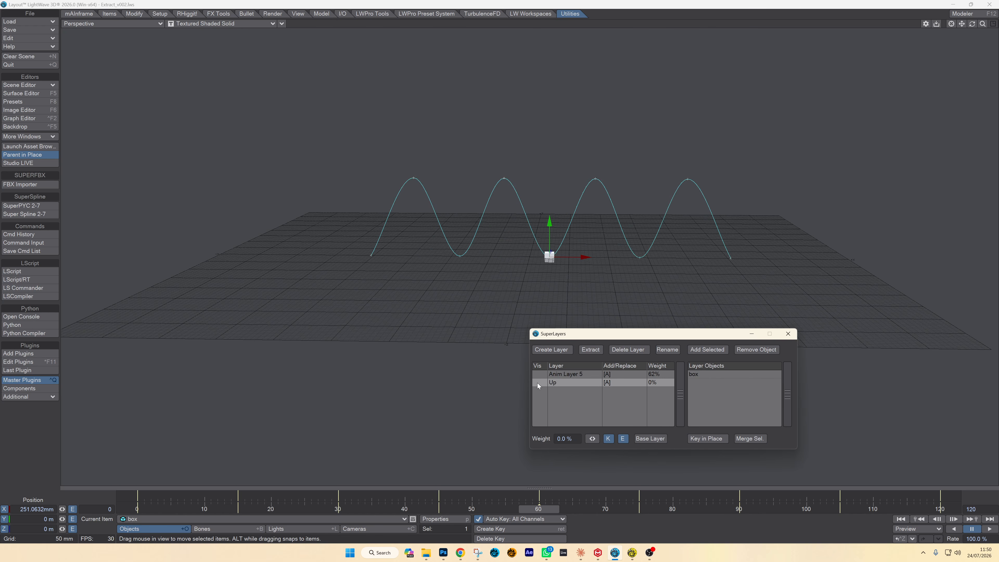
left_click(537, 383)
left_click(538, 374)
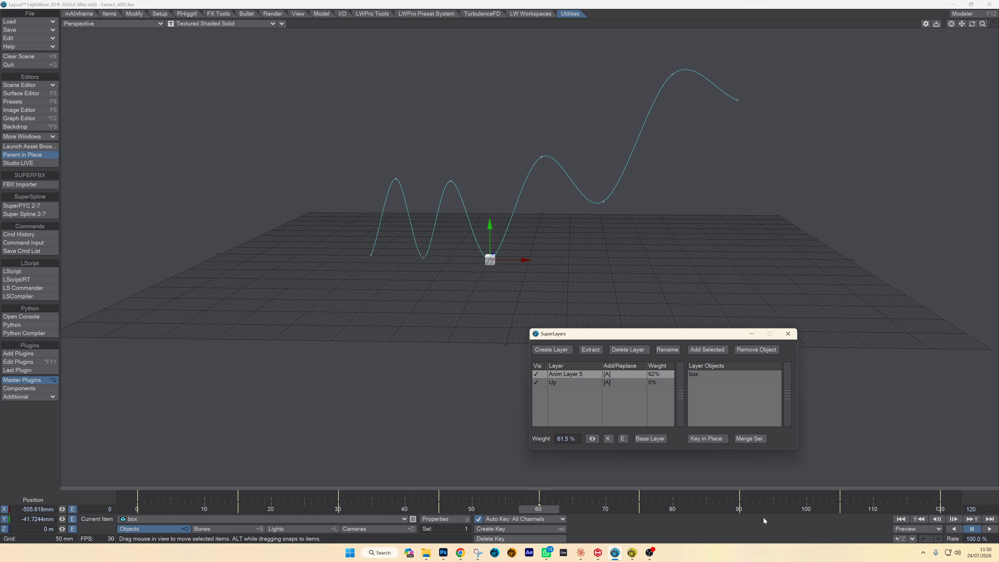
Reload the recent scene Extract_v002.lws without saving the changes and scrub through the box's original motion
left_click(23, 21)
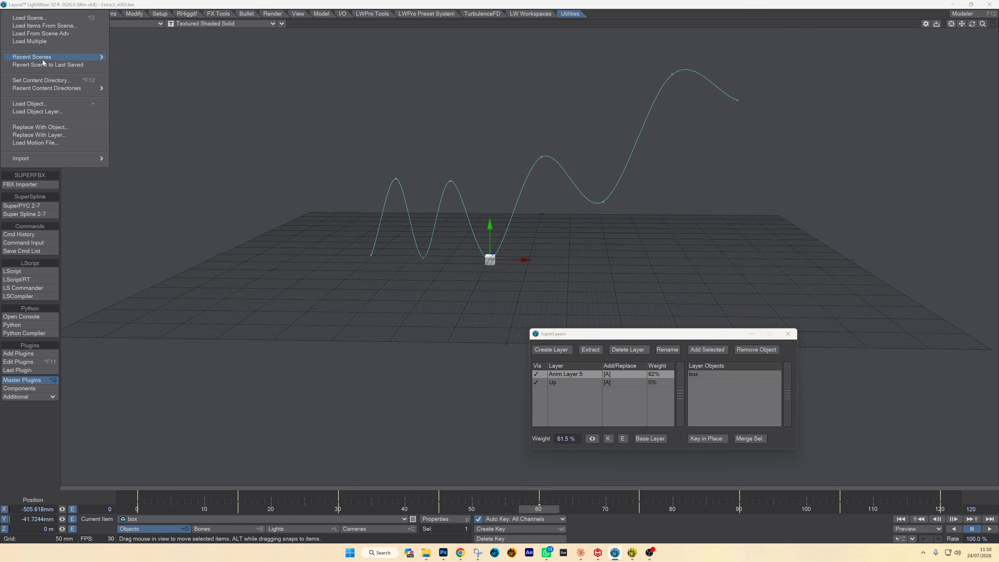
mouse_move(43, 59)
left_click(283, 59)
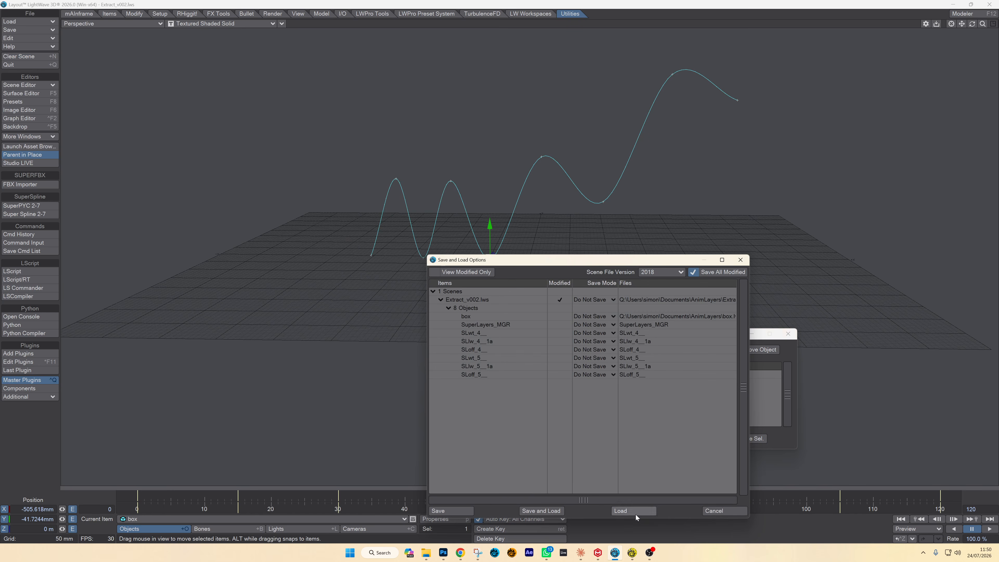
left_click(636, 511)
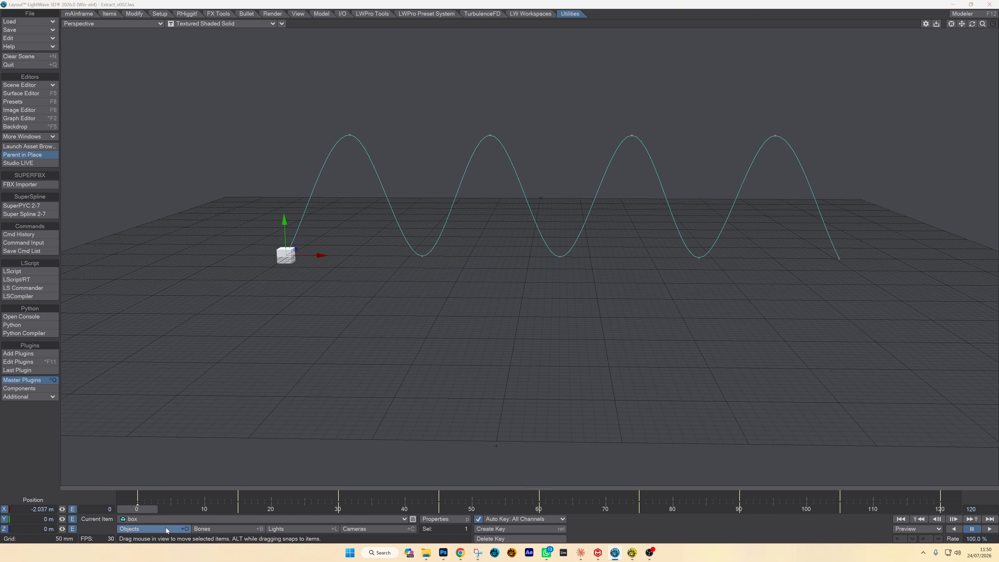
left_click_drag(171, 508, 933, 509)
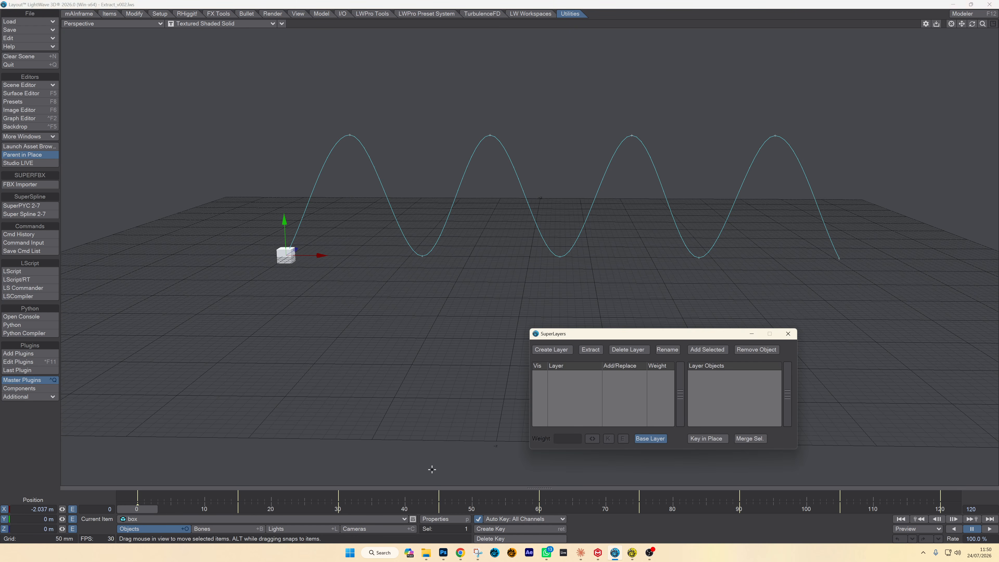
At frame 0, extract only the box's Y position channel to a new layer, excluding position X and Z, rotation and scale
mouse_move(571, 339)
left_mouse_down()
mouse_move(657, 325)
mouse_move(578, 328)
left_mouse_up()
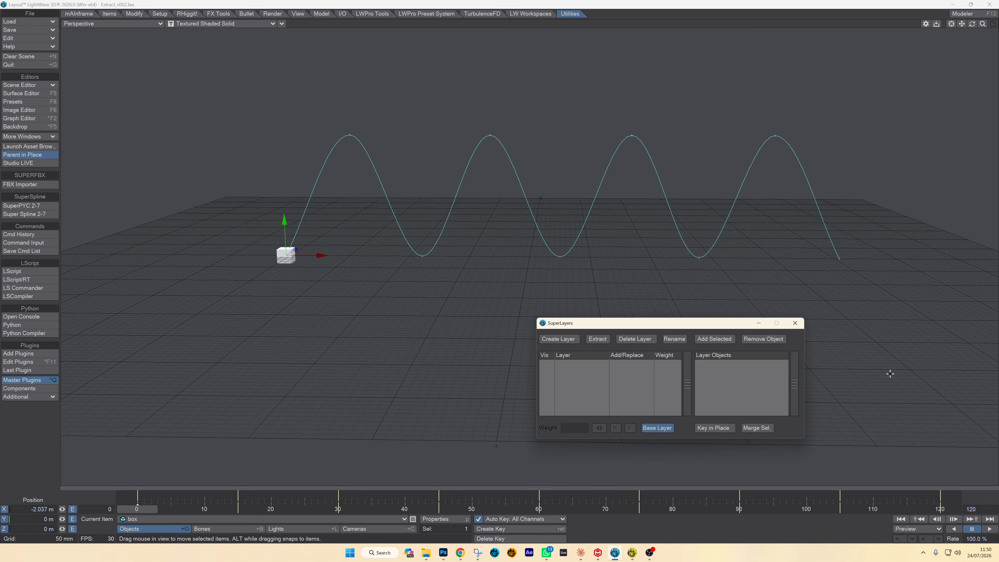
left_click_drag(144, 509, 144, 510)
left_click(597, 339)
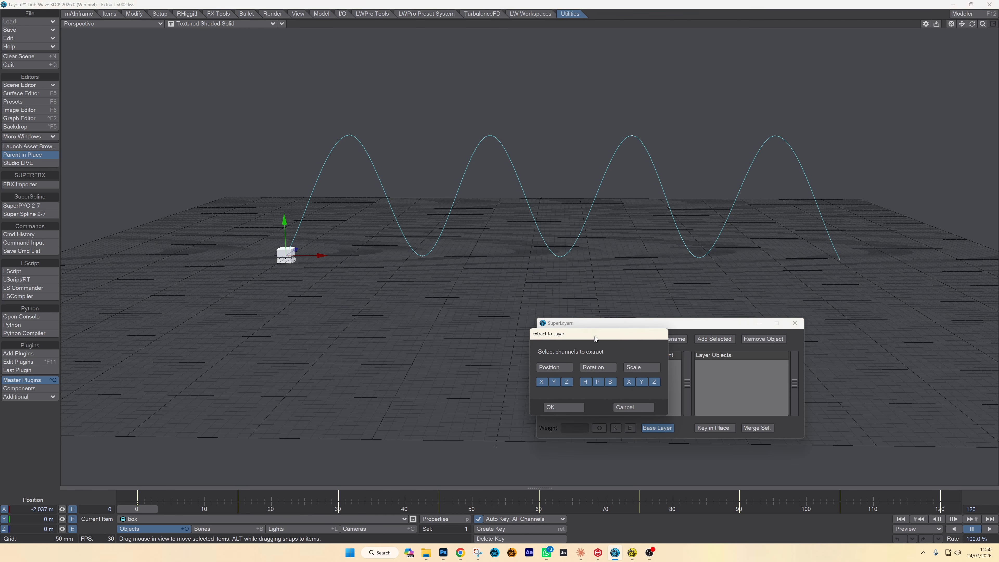
left_click_drag(594, 336, 457, 321)
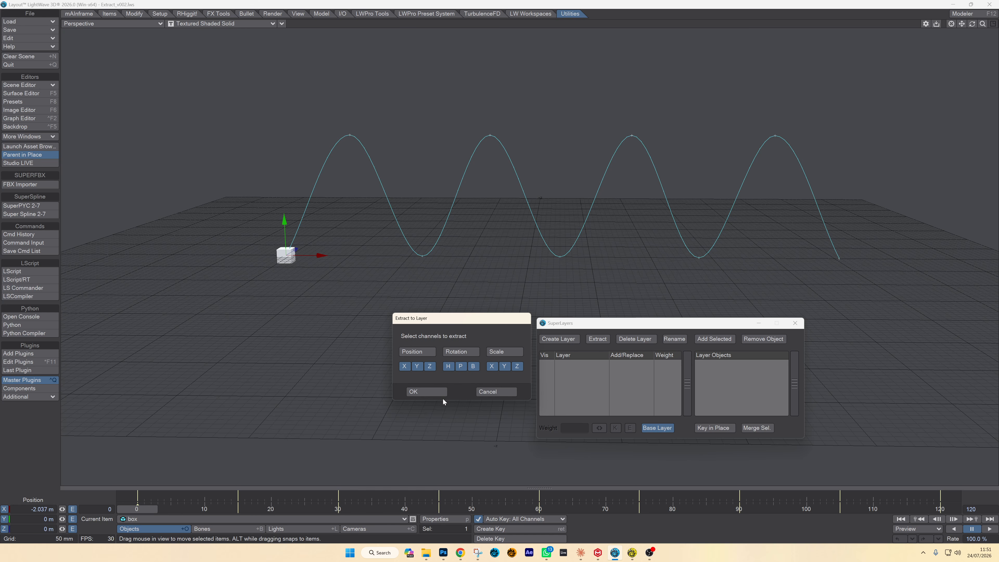
left_click(405, 366)
left_click(429, 366)
left_click(467, 352)
left_click(501, 352)
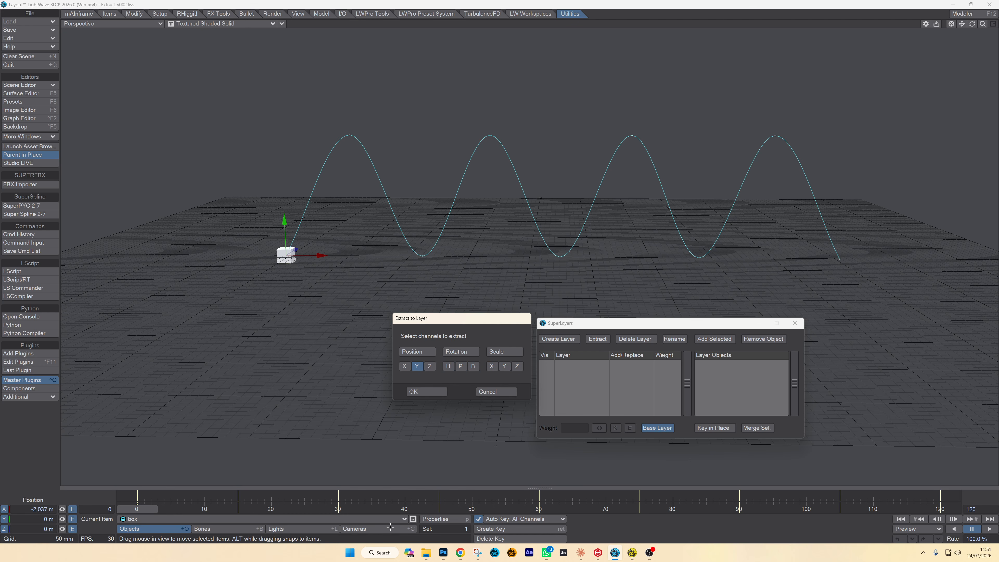
left_click(428, 394)
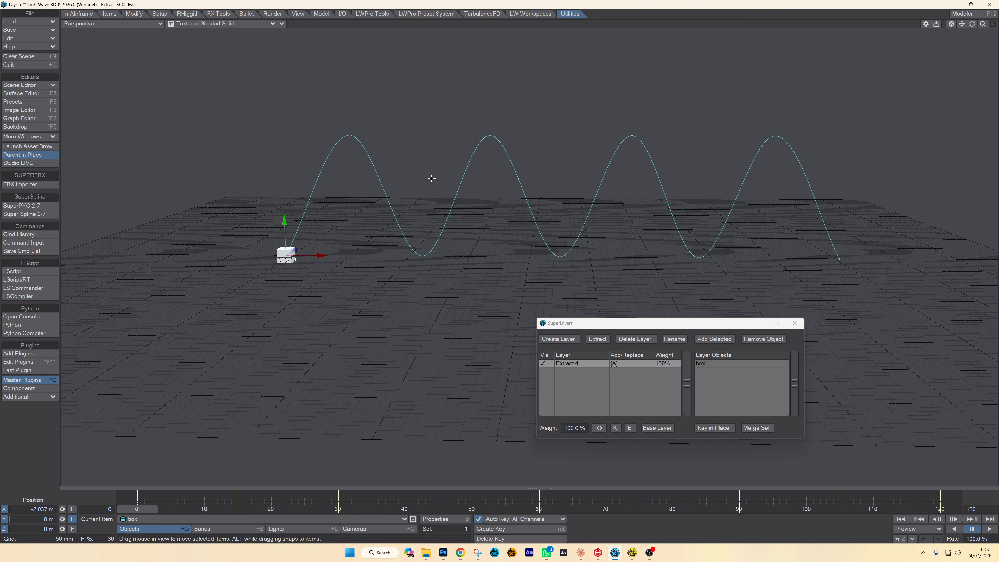
Hide the extracted layer to check the base layer's remaining motion, and show and select the extracted layer again
left_click(544, 364)
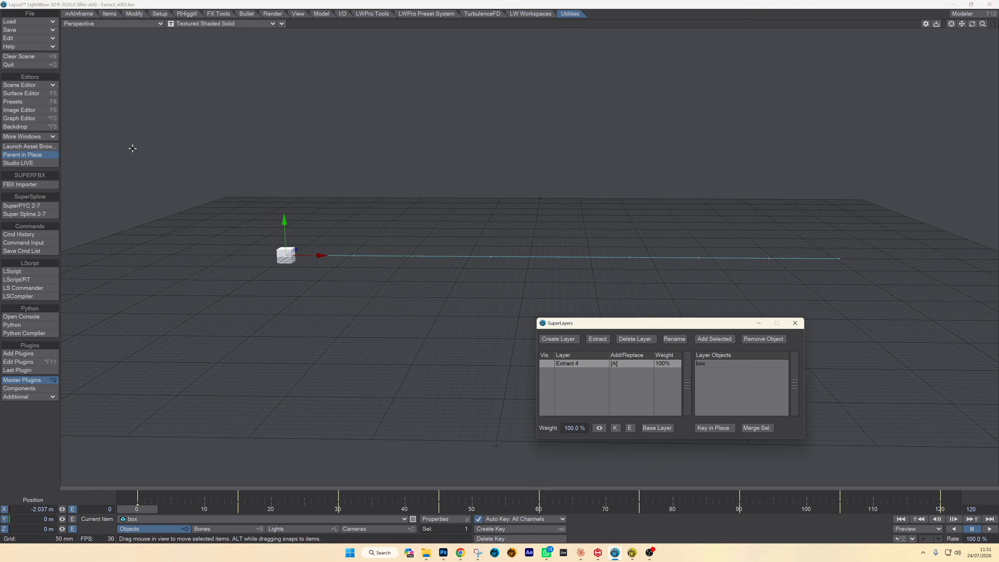
left_click(667, 431)
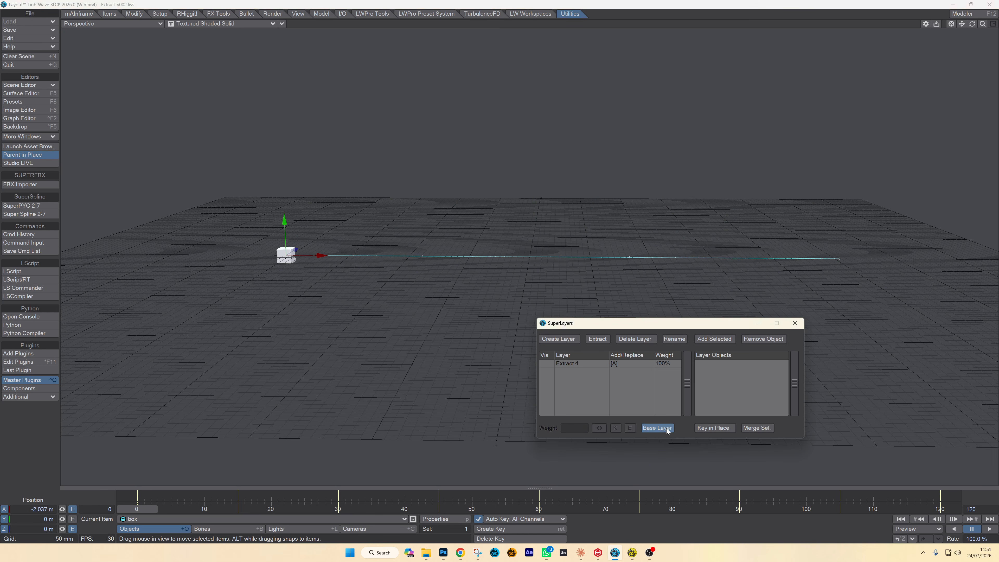
left_click_drag(973, 24, 974, 39)
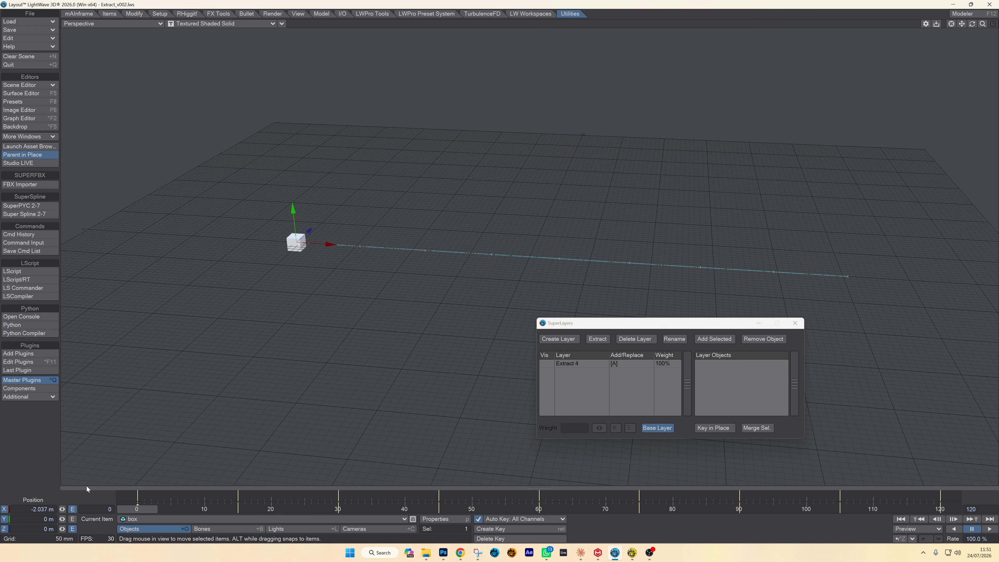
mouse_move(136, 509)
left_mouse_down()
mouse_move(858, 509)
mouse_move(138, 509)
left_mouse_up()
left_click(546, 367)
left_click(578, 364)
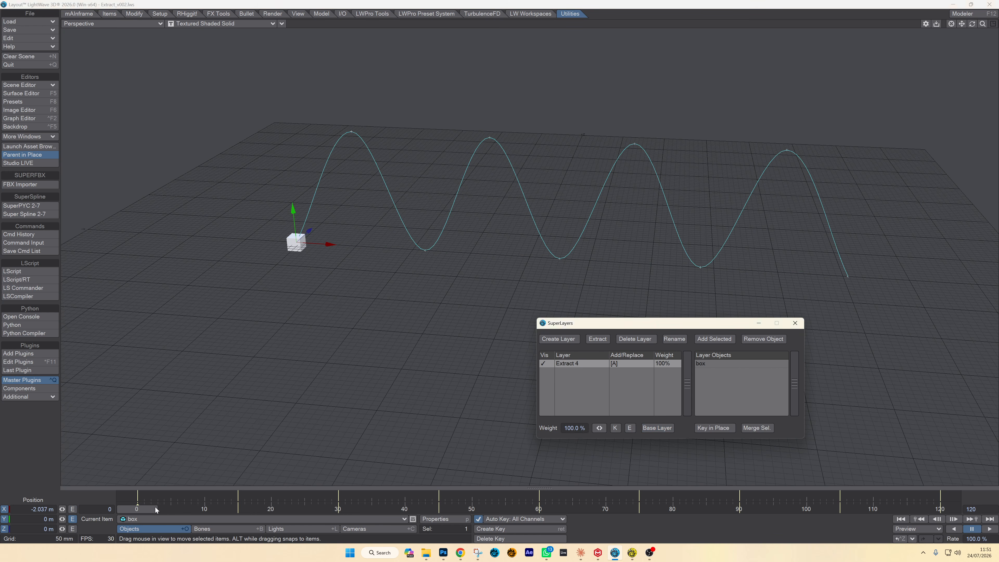
Lower the Extract 4 layer's weight to 17%, play the flattened wave motion, and return to frame 0
mouse_move(151, 509)
left_mouse_down()
mouse_move(891, 509)
mouse_move(148, 509)
left_mouse_up()
left_click_drag(602, 426, 573, 426)
left_click_drag(971, 24, 971, 34)
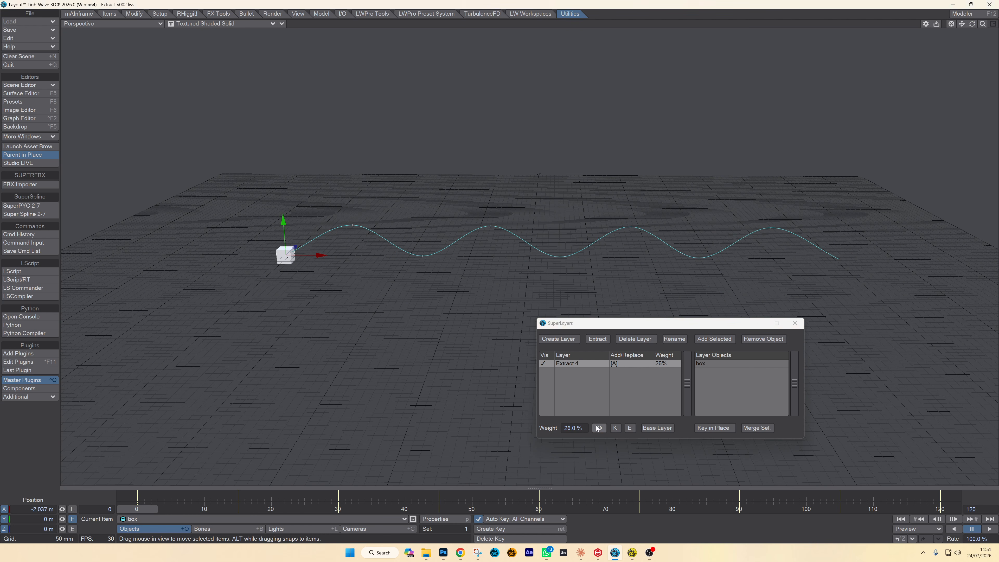
mouse_move(599, 428)
left_mouse_down()
mouse_move(622, 428)
mouse_move(598, 428)
left_mouse_up()
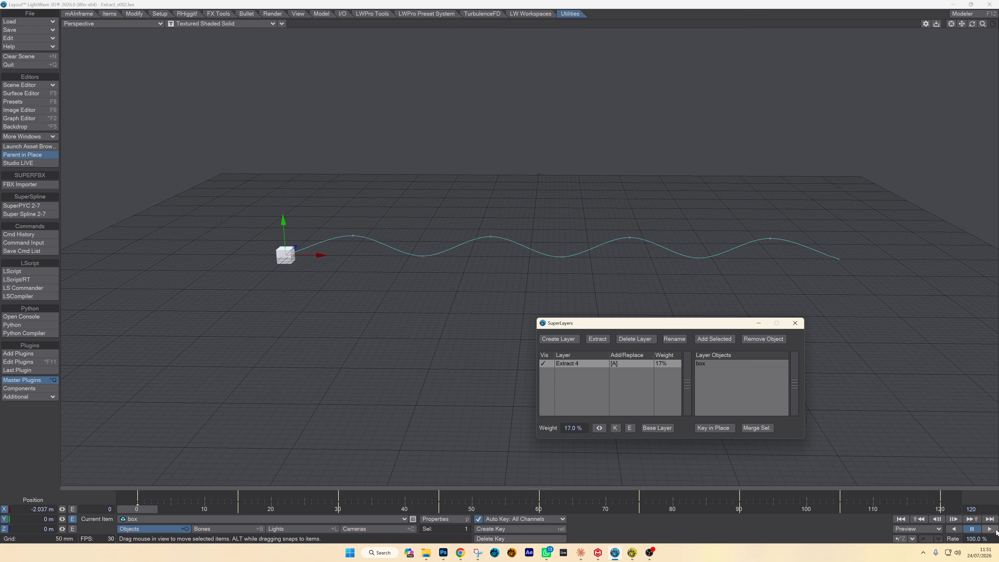
left_click(995, 530)
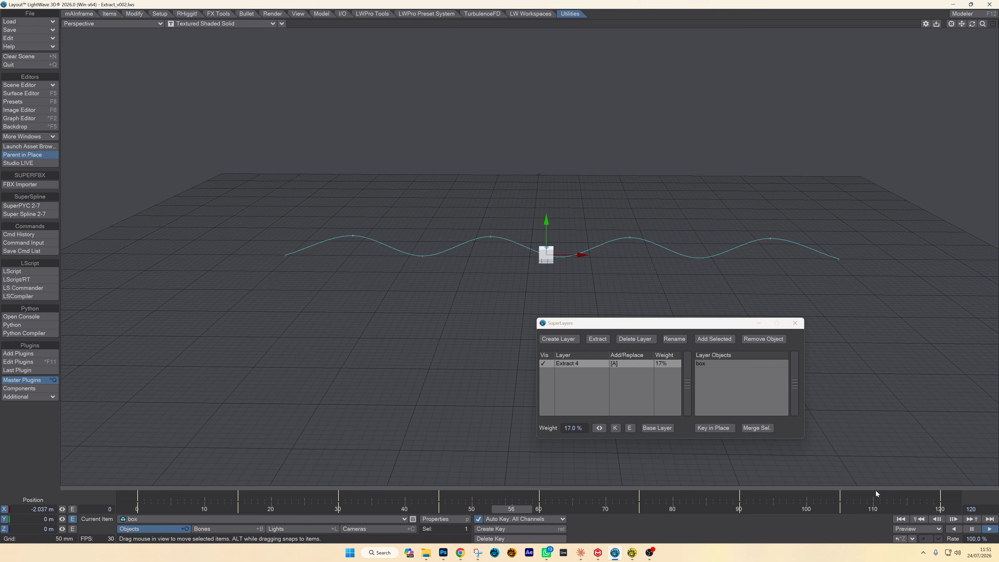
left_click(972, 530)
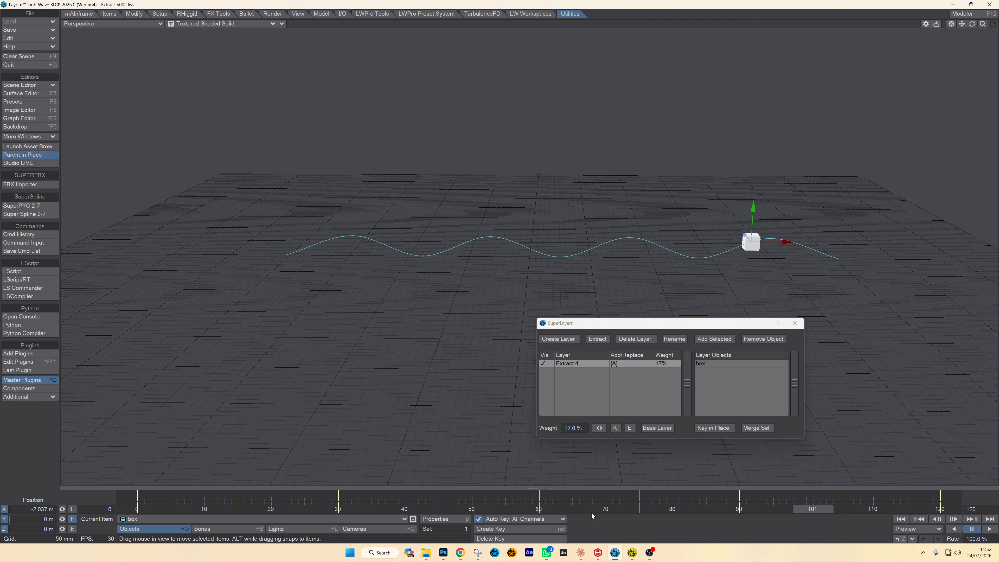
left_click_drag(542, 509, 137, 509)
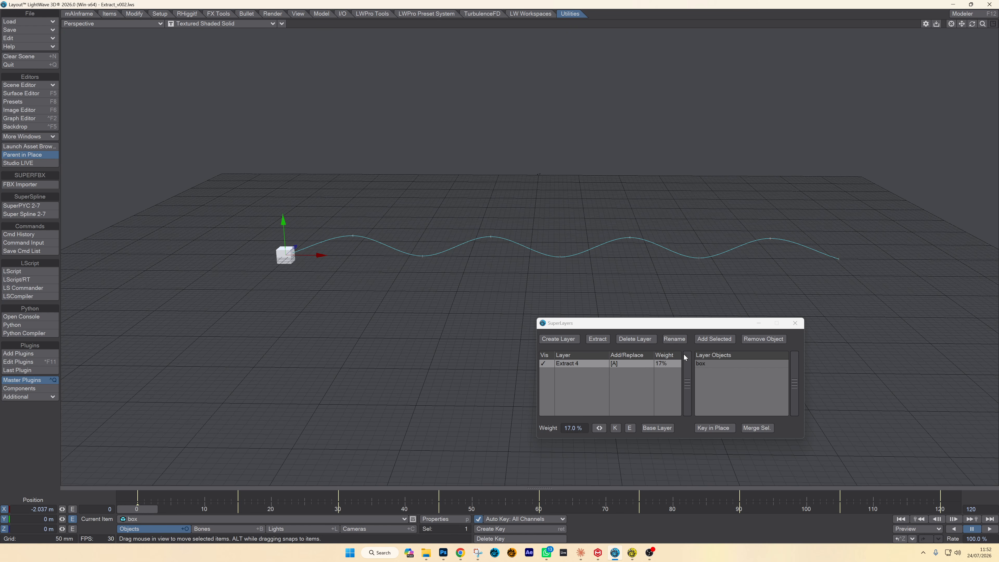
Keyframe the Extract 4 layer's weight at 17% on frames 0 and 120 and -91% on frame 60, and play the result
left_click(616, 429)
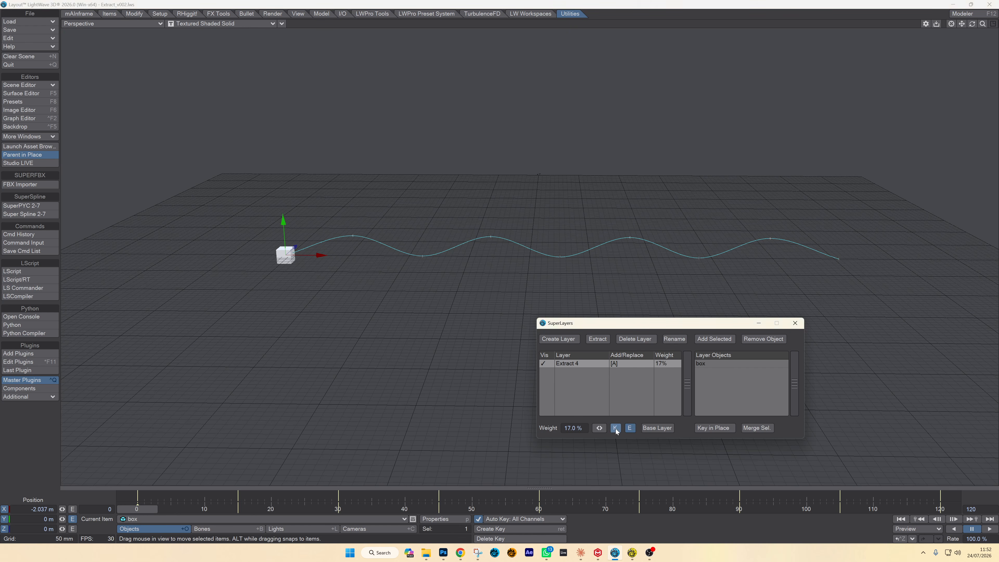
left_click(962, 510)
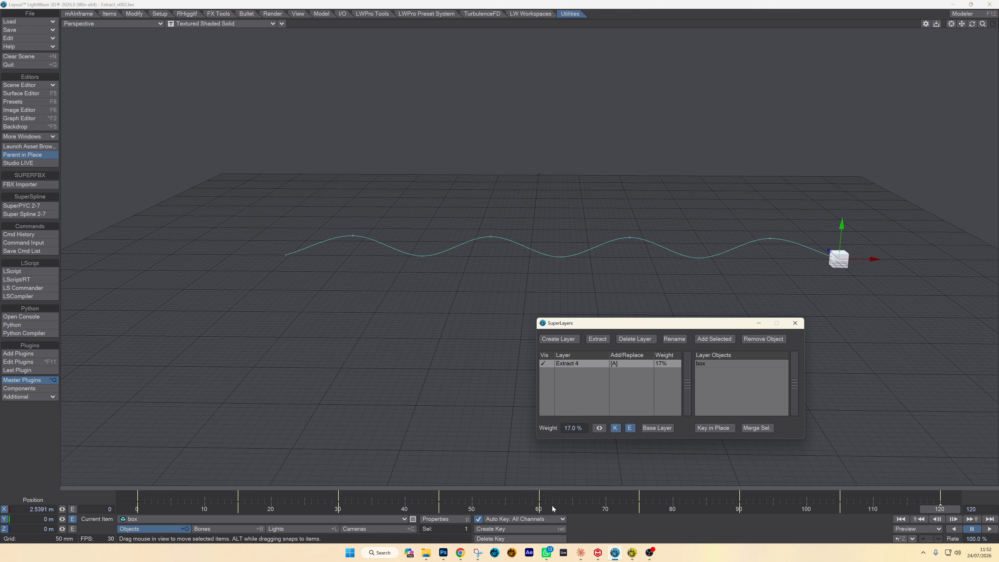
left_click(539, 509)
left_click_drag(599, 428, 523, 428)
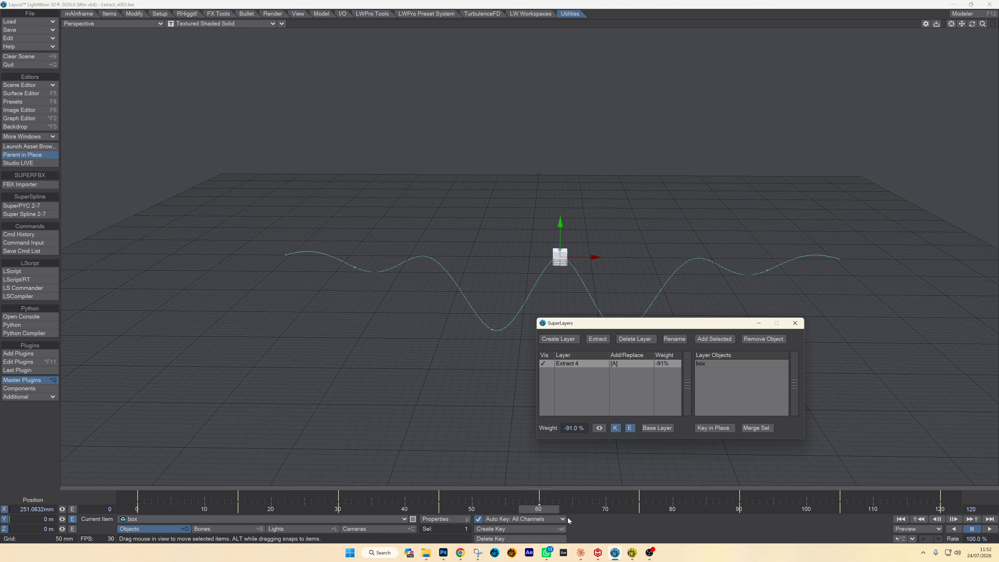
left_click_drag(551, 508, 149, 508)
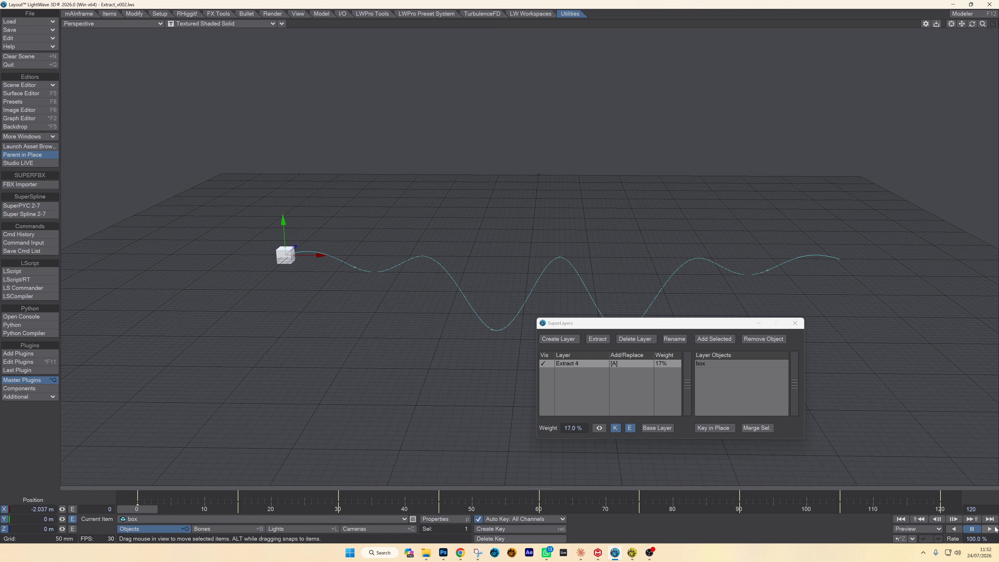
left_click(989, 529)
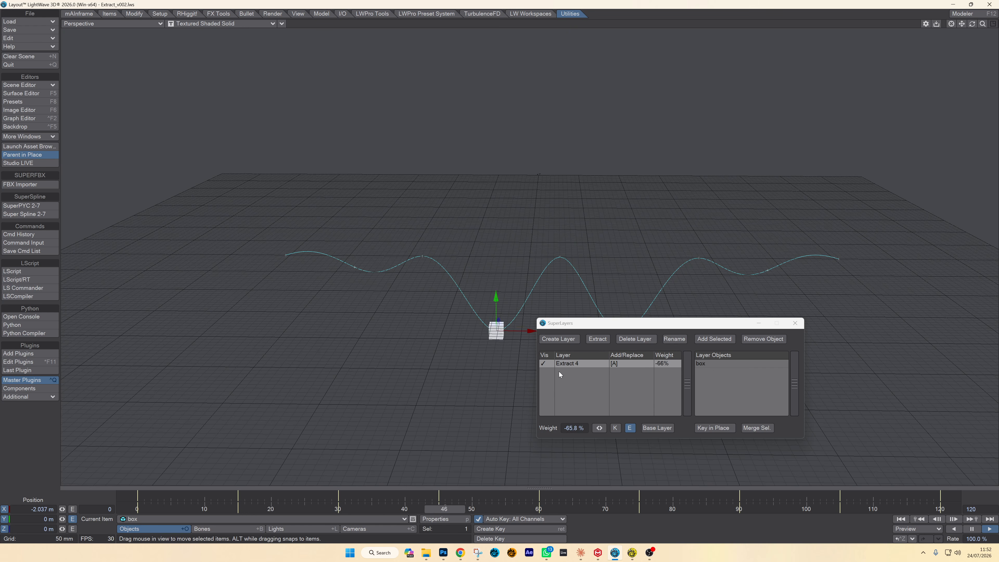
left_click(972, 528)
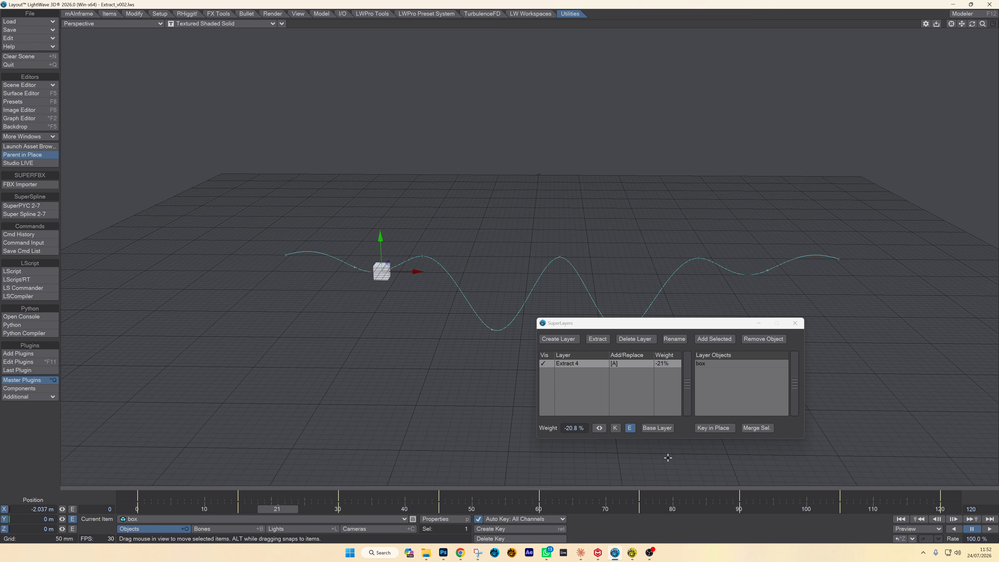
Remove the weight envelope so Extract 4 is back at 100%, and merge the layer into the base motion at frame 0
left_click(629, 428)
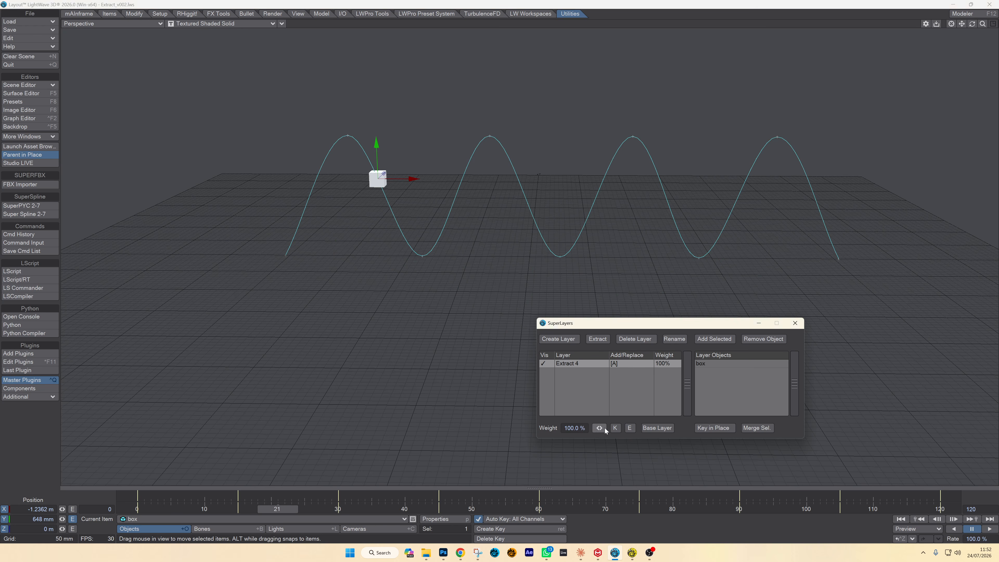
left_click_drag(429, 505, 137, 509)
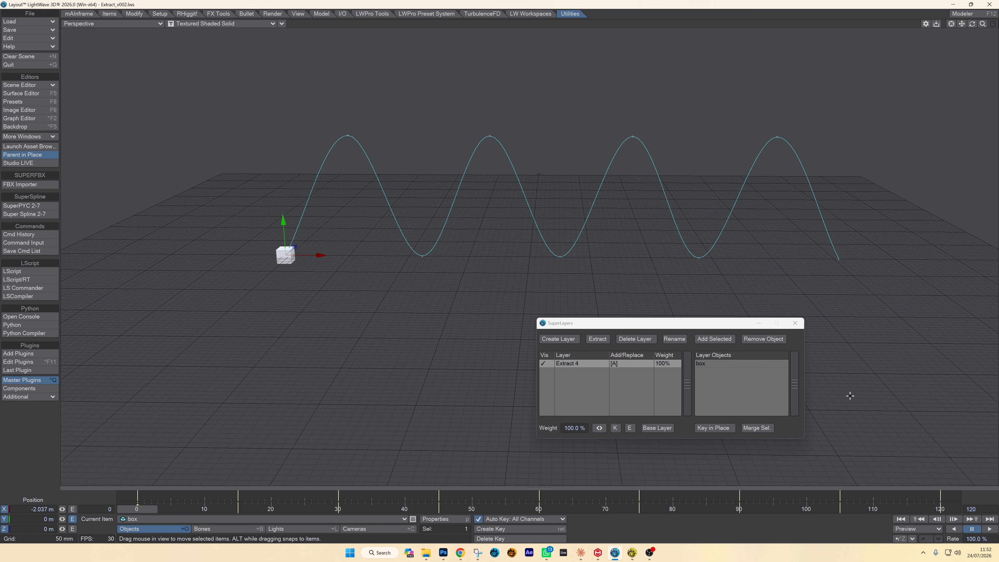
left_click(772, 430)
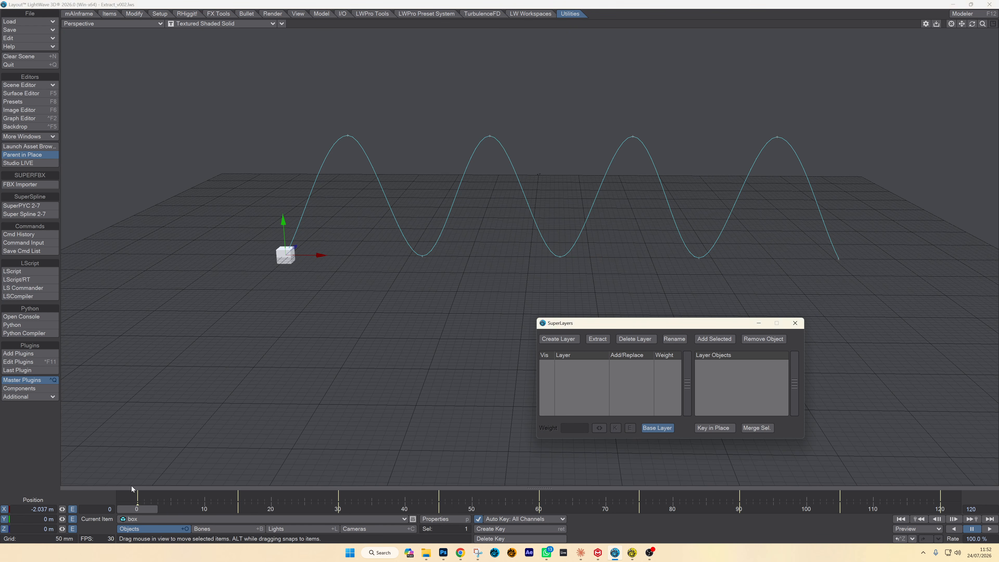
mouse_move(136, 510)
left_mouse_down()
mouse_move(941, 509)
mouse_move(138, 508)
left_mouse_up()
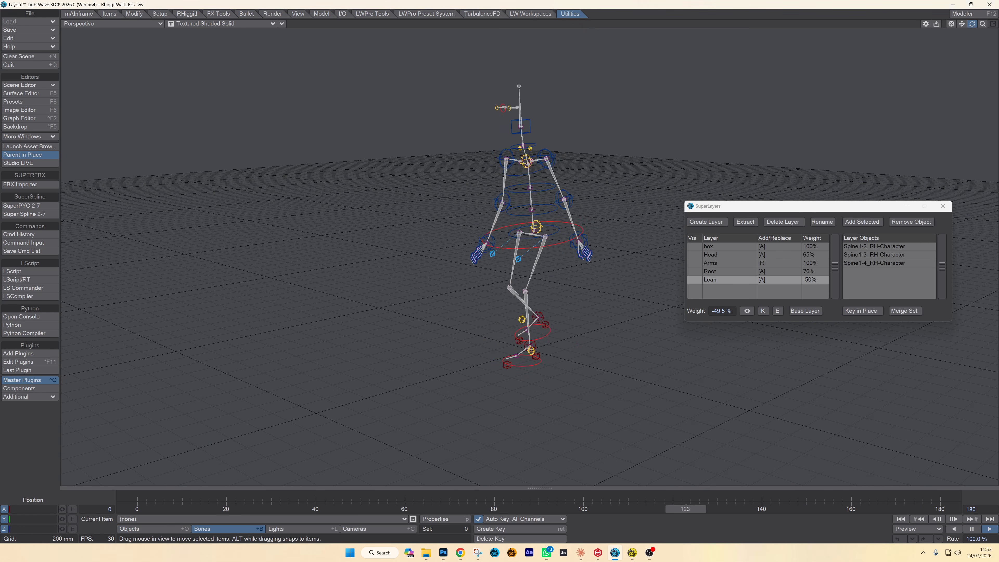
Examine the character's base walk with all layers hidden, and enable the Arms replace layer
right_click_drag(961, 24, 926, 152)
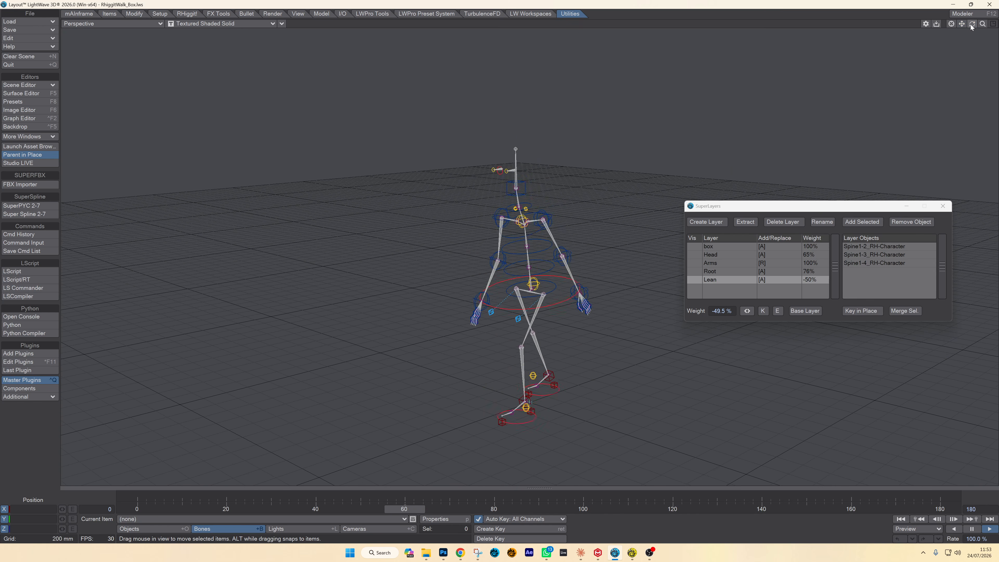
left_click_drag(972, 24, 968, 72)
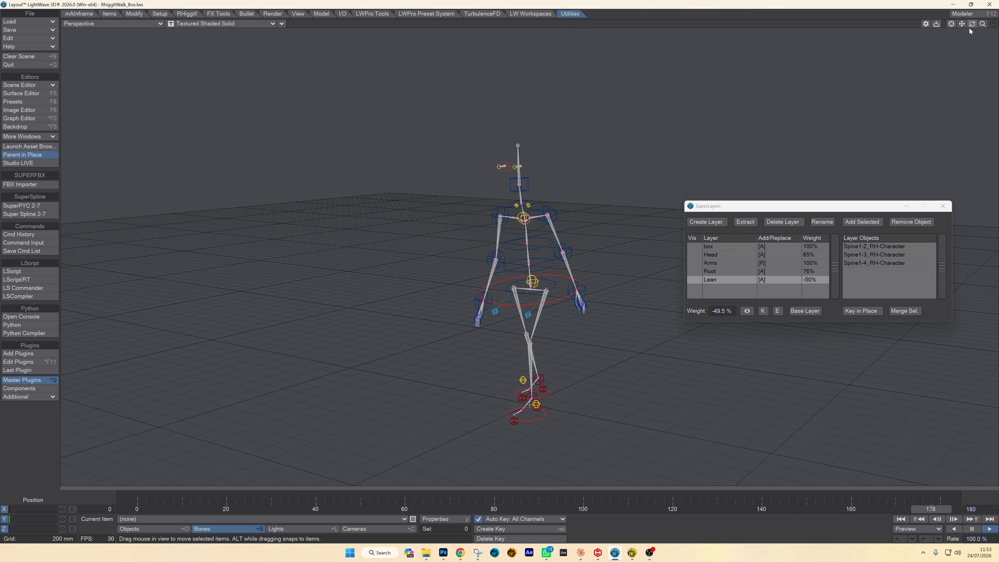
mouse_move(972, 25)
left_mouse_down()
mouse_move(991, 25)
mouse_move(959, 25)
mouse_move(967, 30)
left_mouse_up()
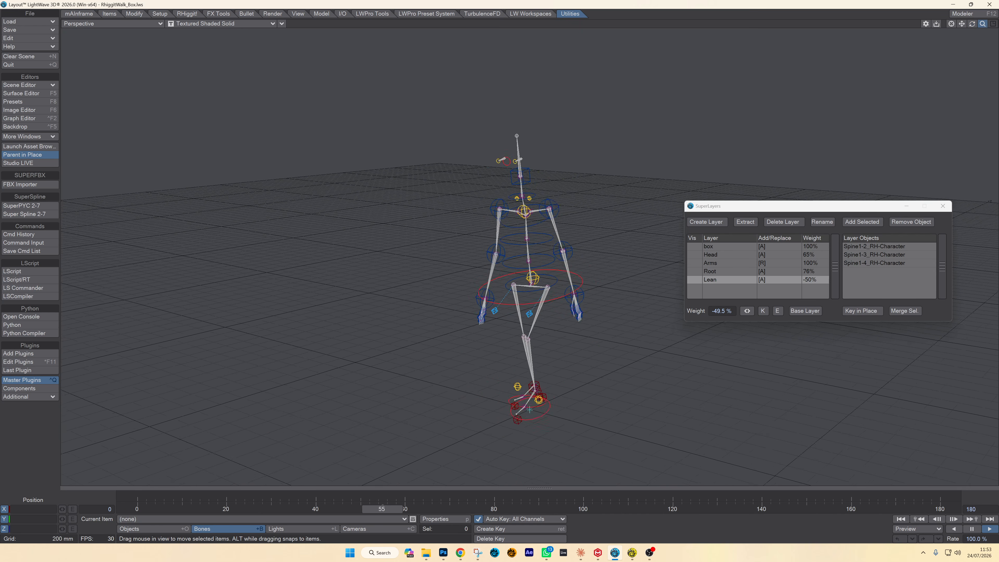
left_click_drag(982, 24, 947, 46)
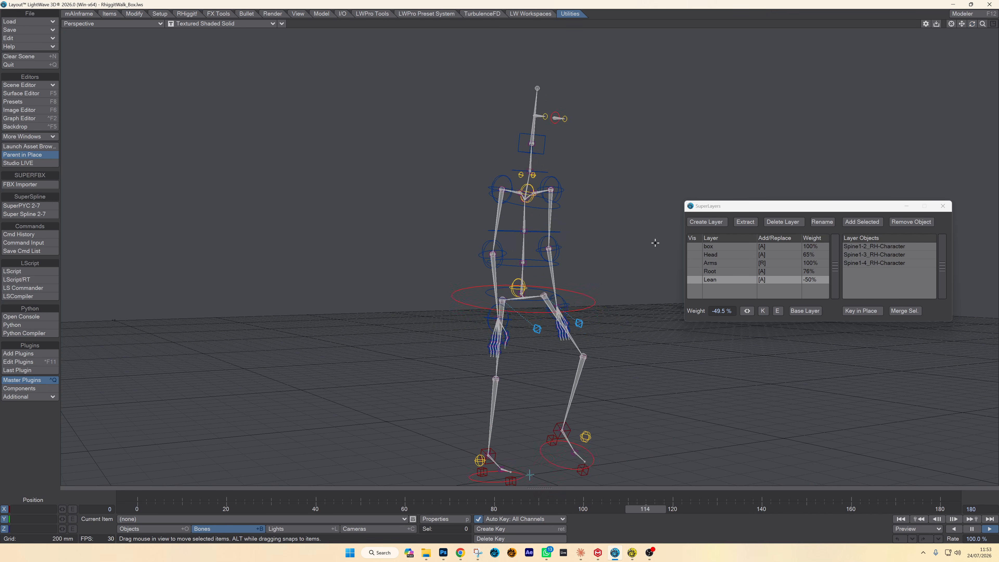
mouse_move(972, 24)
left_mouse_down()
mouse_move(901, 40)
mouse_move(976, 25)
left_mouse_up()
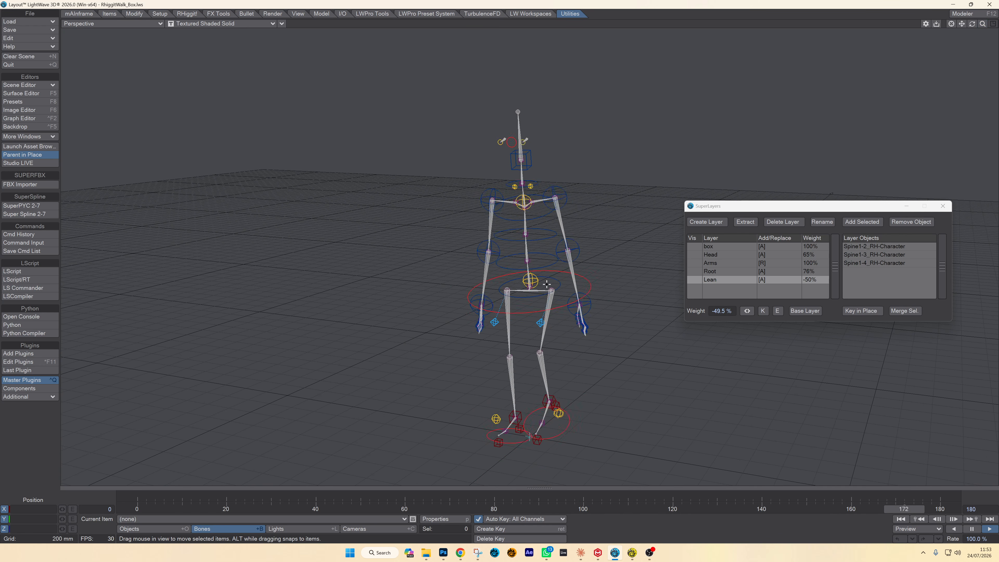
left_click(717, 263)
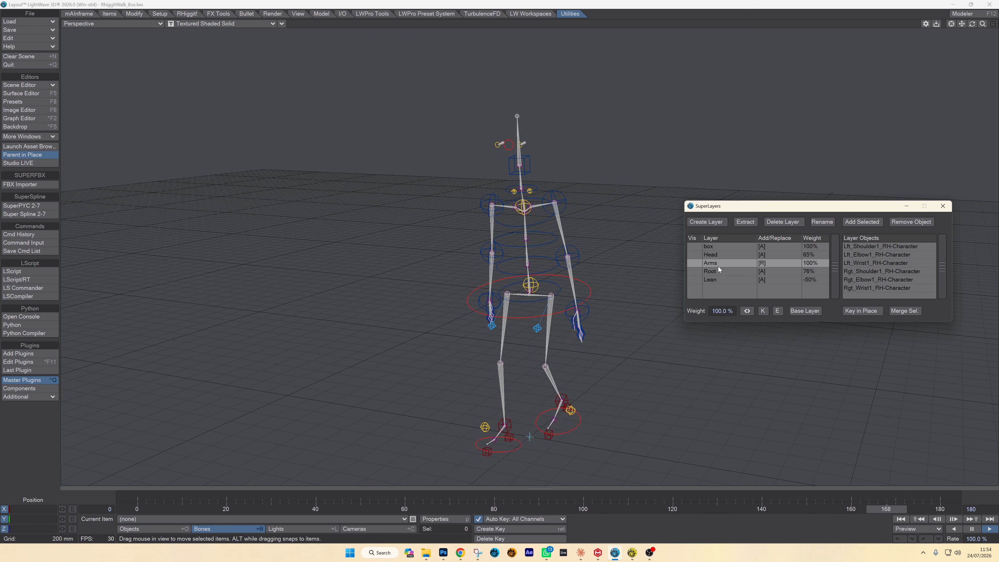
left_click(692, 263)
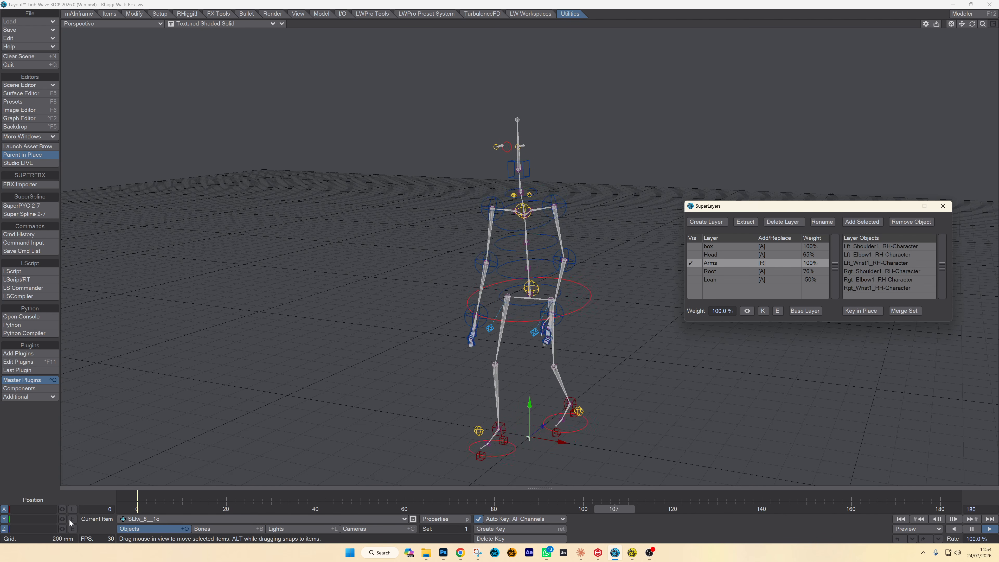
Select the left wrist control, and hide and show the Arms layer again to compare the arm motion with the base walk
left_click(862, 265)
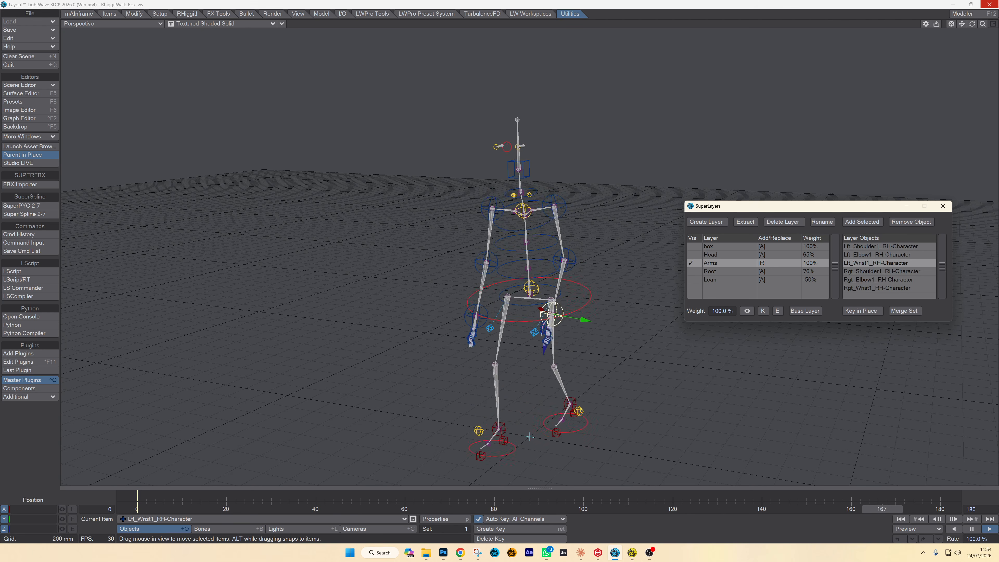
mouse_move(973, 25)
left_mouse_down()
mouse_move(983, 24)
mouse_move(956, 25)
left_mouse_up()
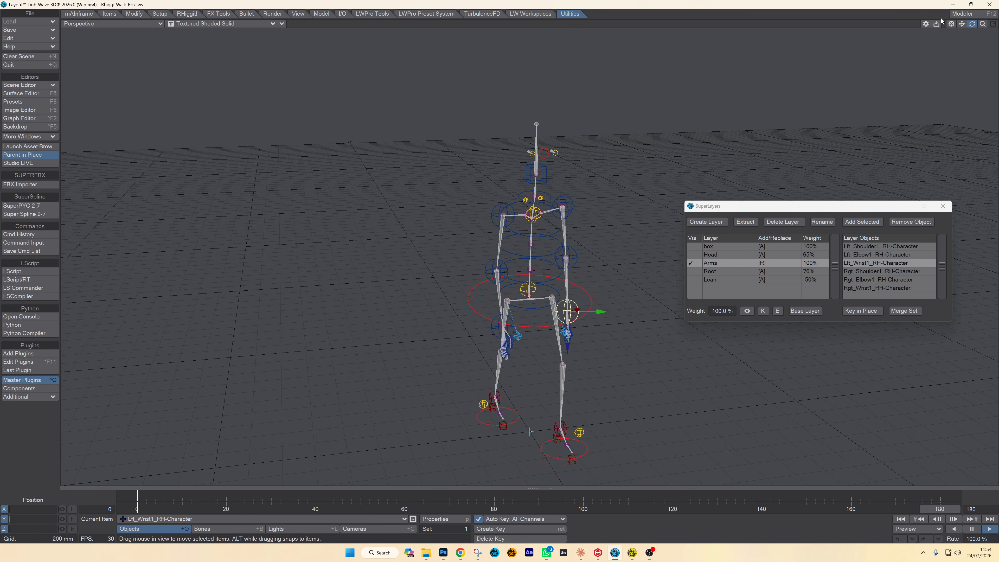
left_click(692, 264)
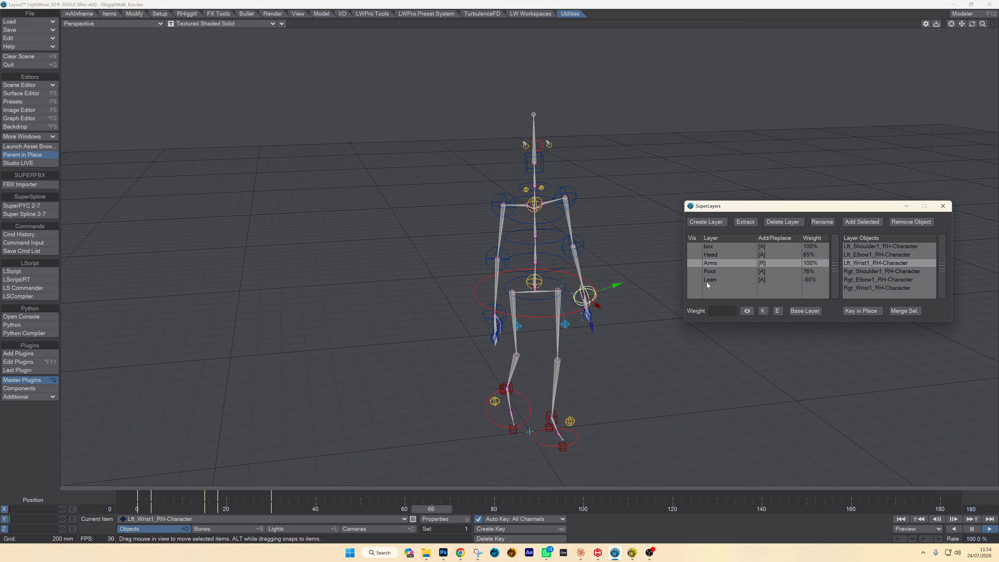
left_click(218, 529)
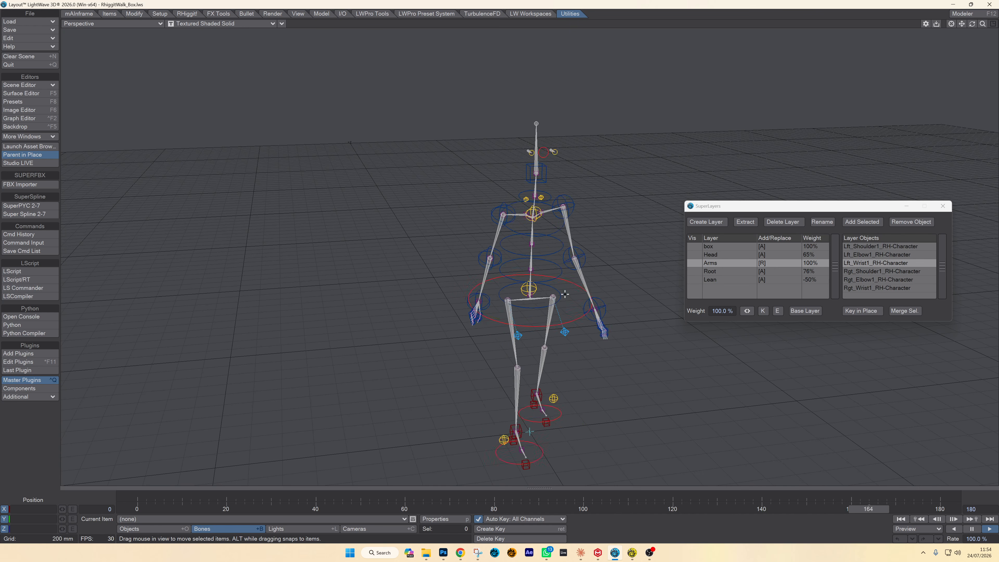
left_click(691, 263)
key("shift+o")
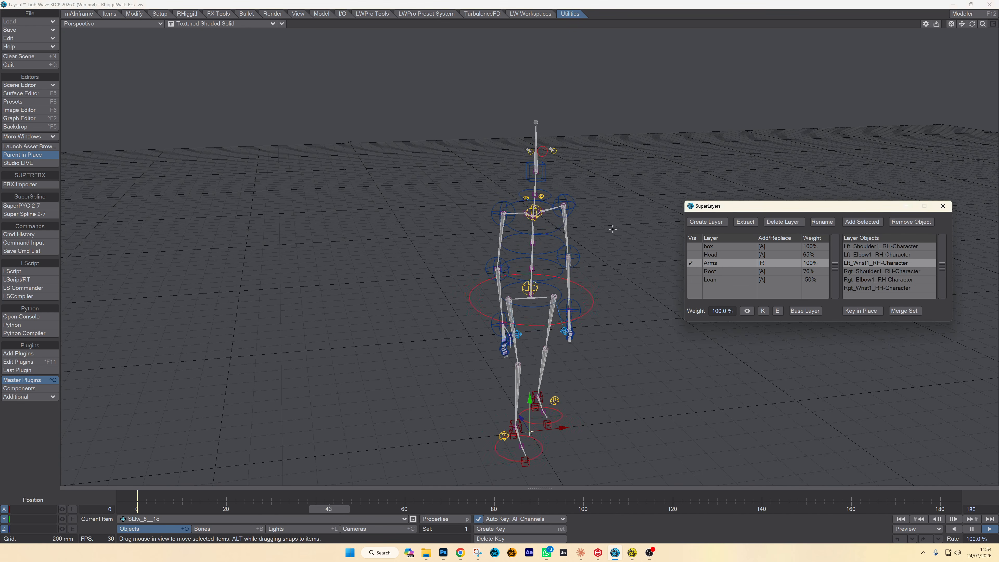
left_click_drag(972, 23, 957, 66)
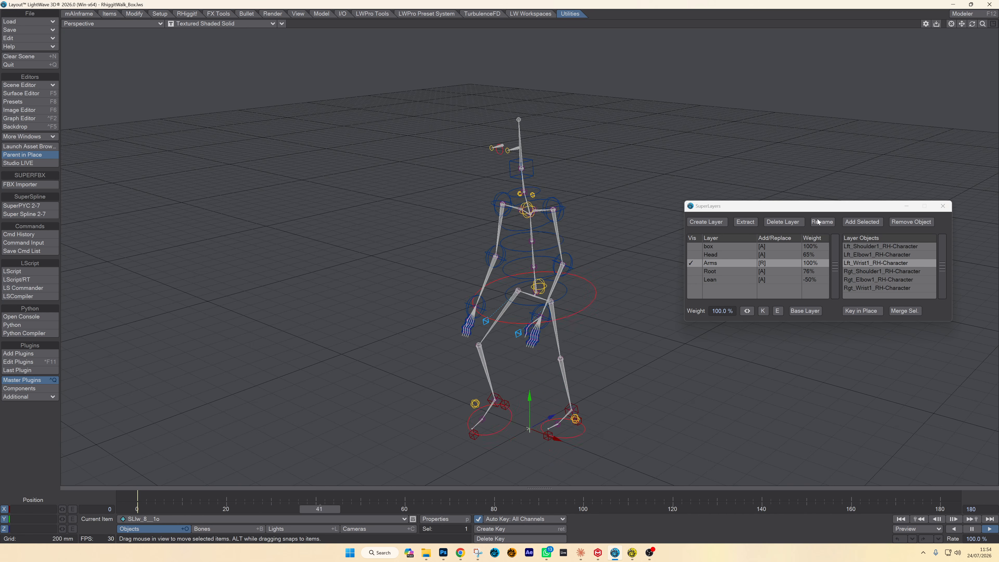
Select the box layer and its box object at the character's hands
left_click(713, 248)
left_click(871, 248)
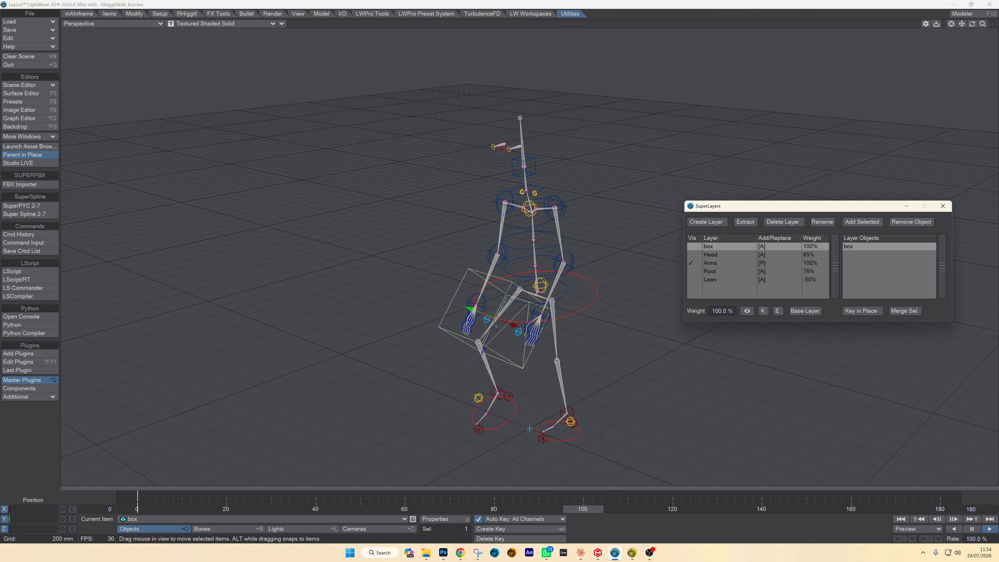
left_click_drag(973, 24, 942, 24)
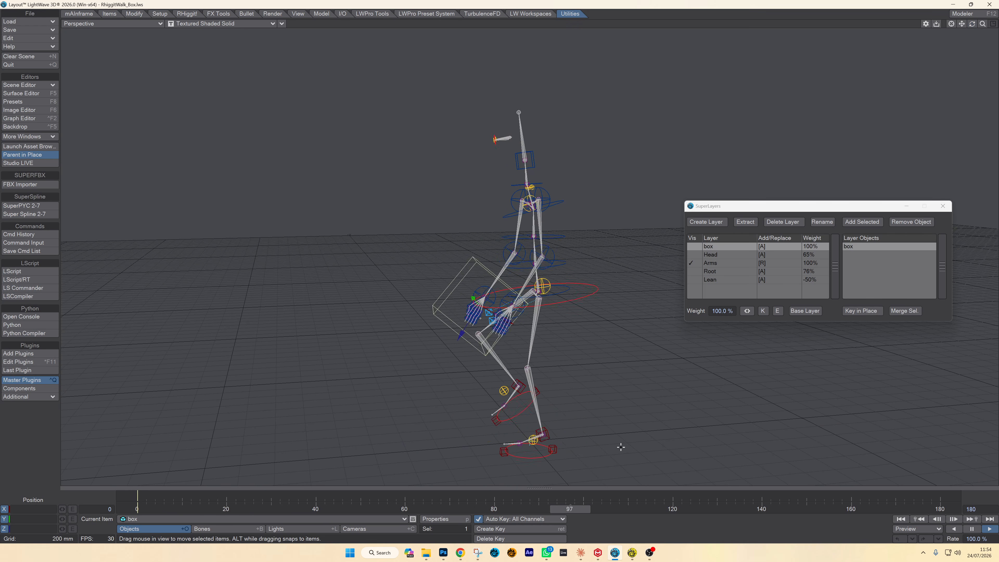
Select the Lean layer and its three spine controls, Spine1-2, Spine1-3 and Spine1-4
left_click(723, 281)
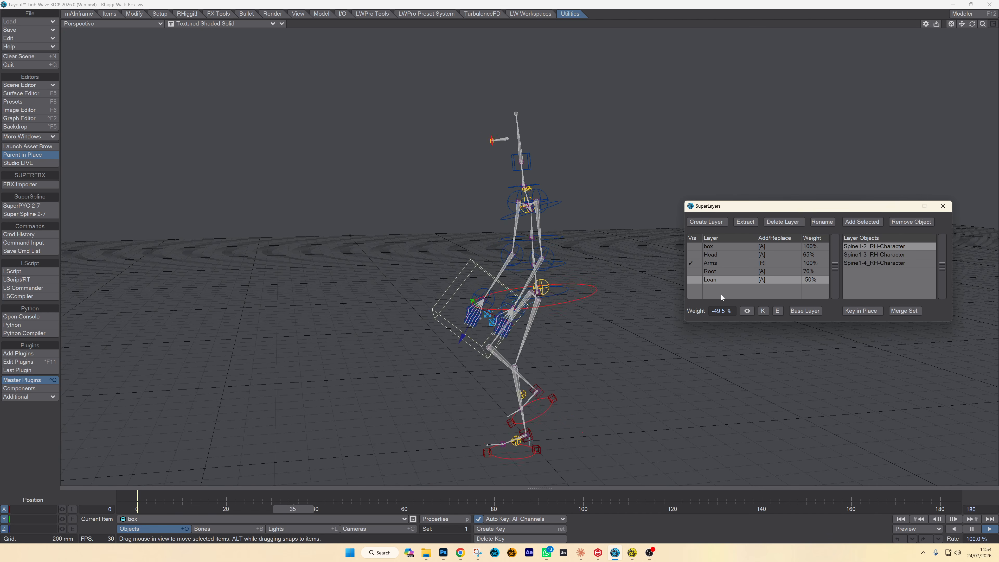
left_click(875, 245)
left_click(876, 245)
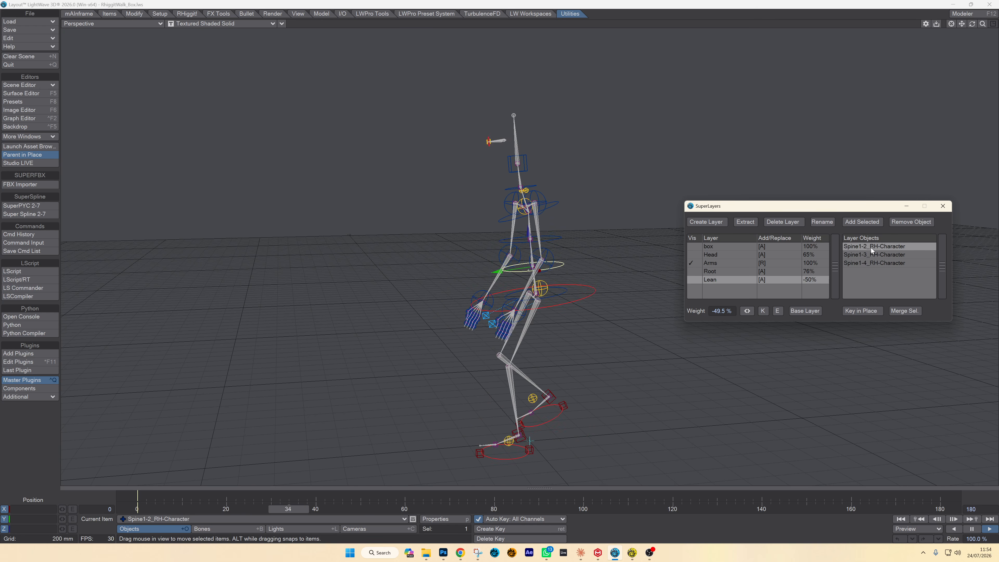
left_click(871, 255)
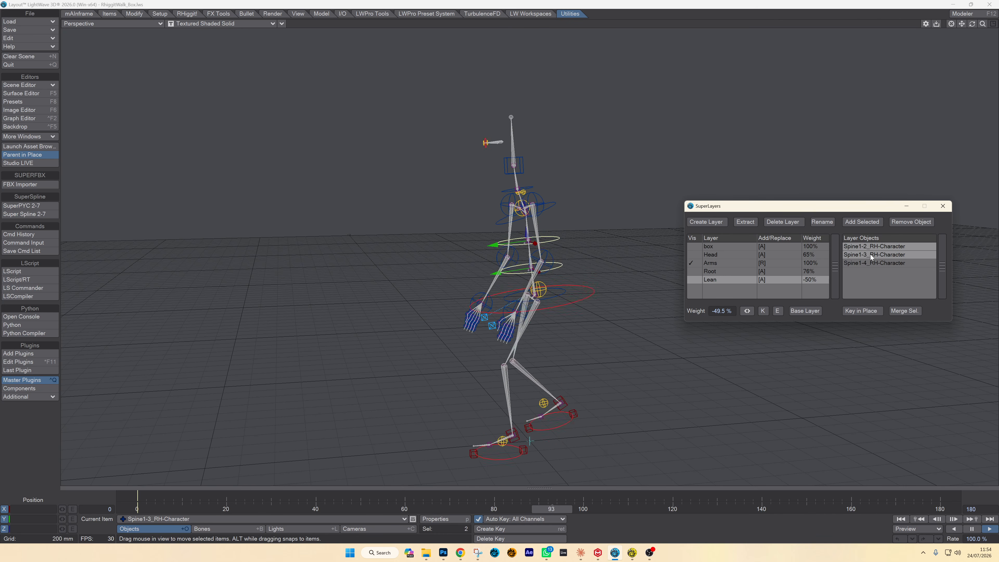
left_click(868, 262, "shift")
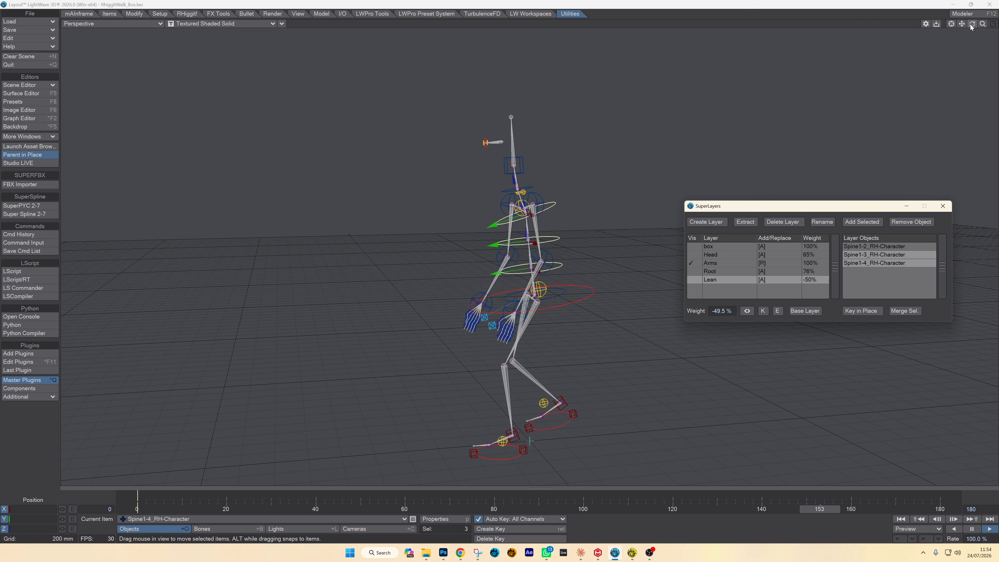
mouse_move(972, 24)
left_mouse_down()
mouse_move(998, 23)
mouse_move(978, 24)
left_mouse_up()
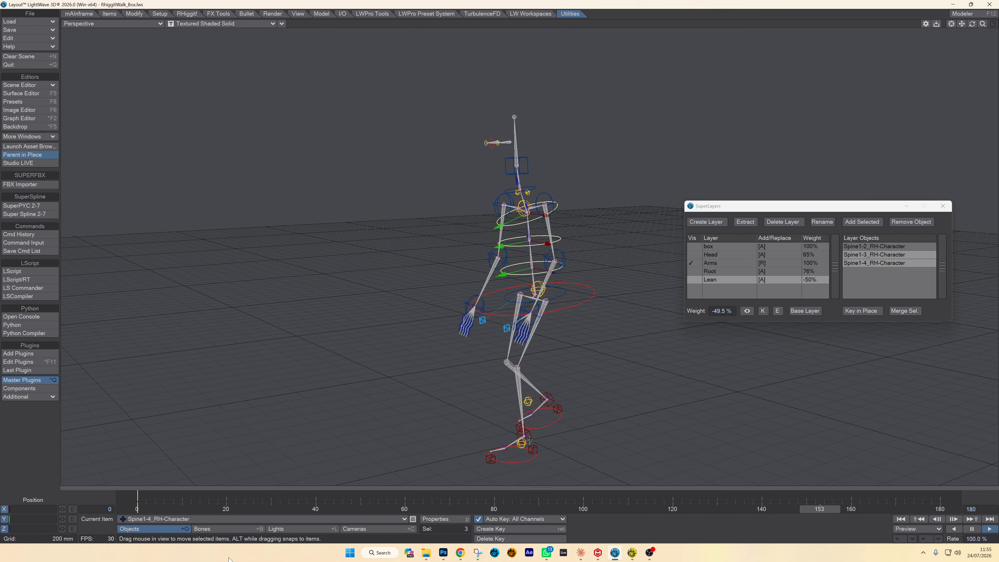
Enable the Lean layer over the Arms layer and select the box layer's box object to check the walk with both layers
left_click(972, 530)
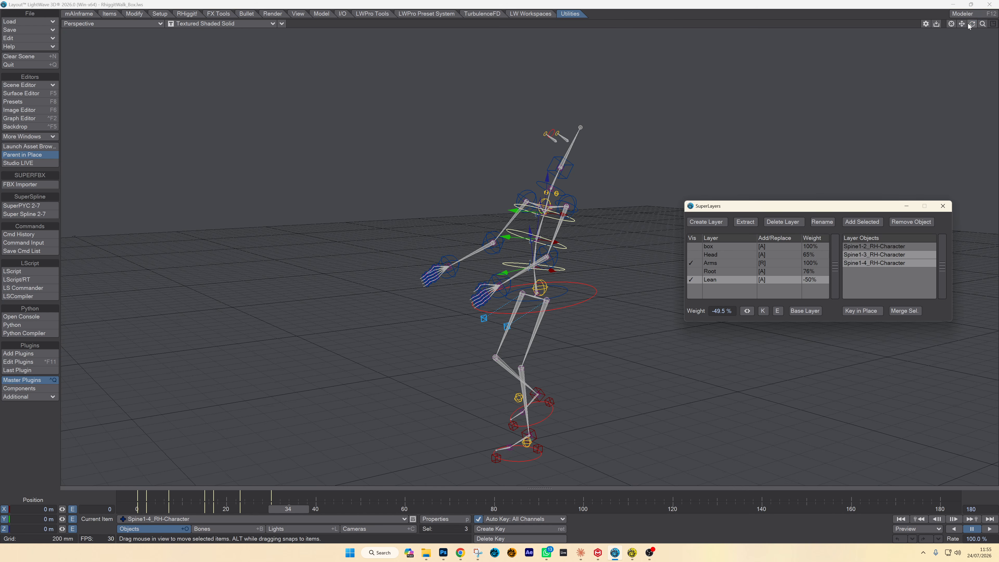
left_click_drag(969, 26, 843, 127)
left_click(825, 248)
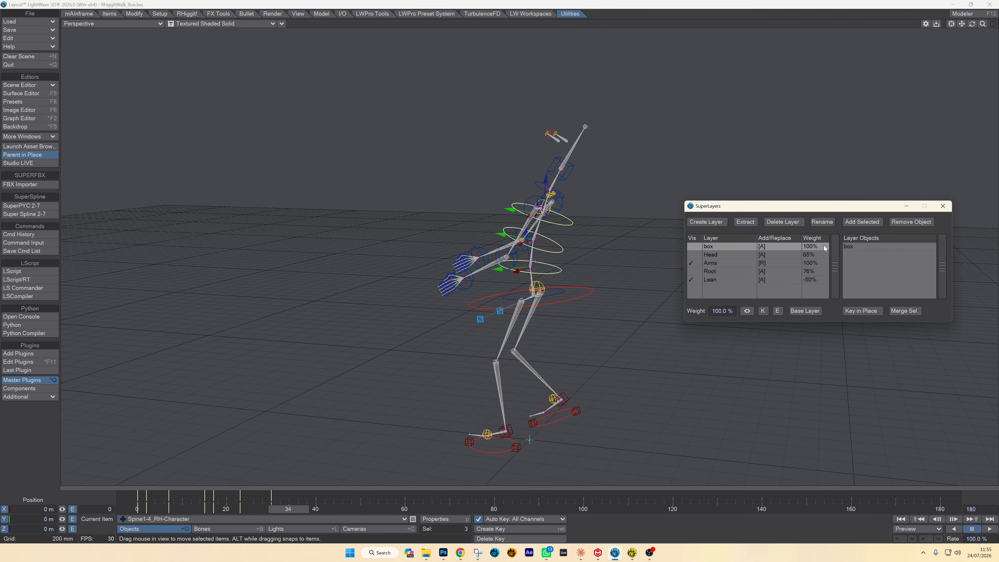
left_click(899, 248)
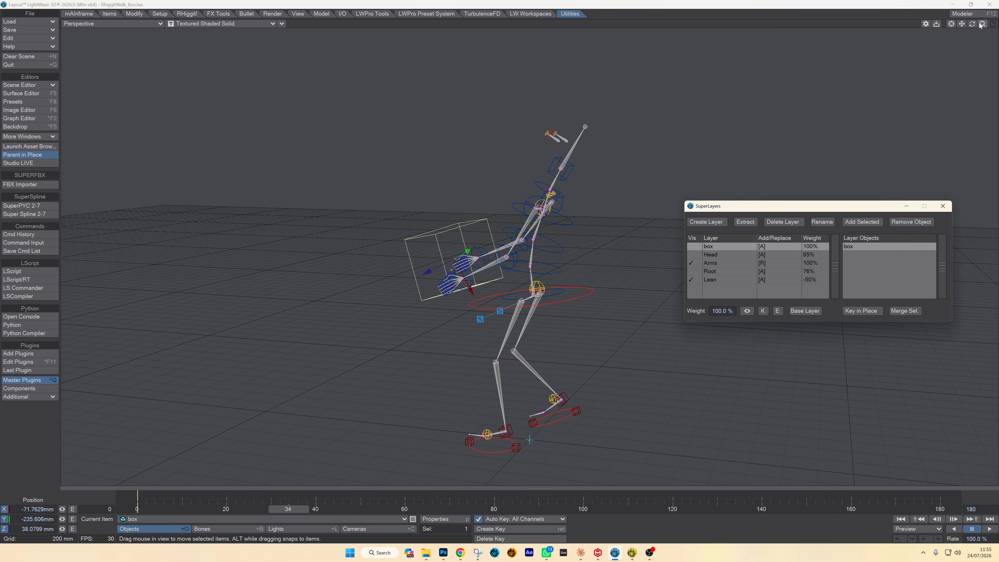
left_click_drag(973, 25, 995, 26)
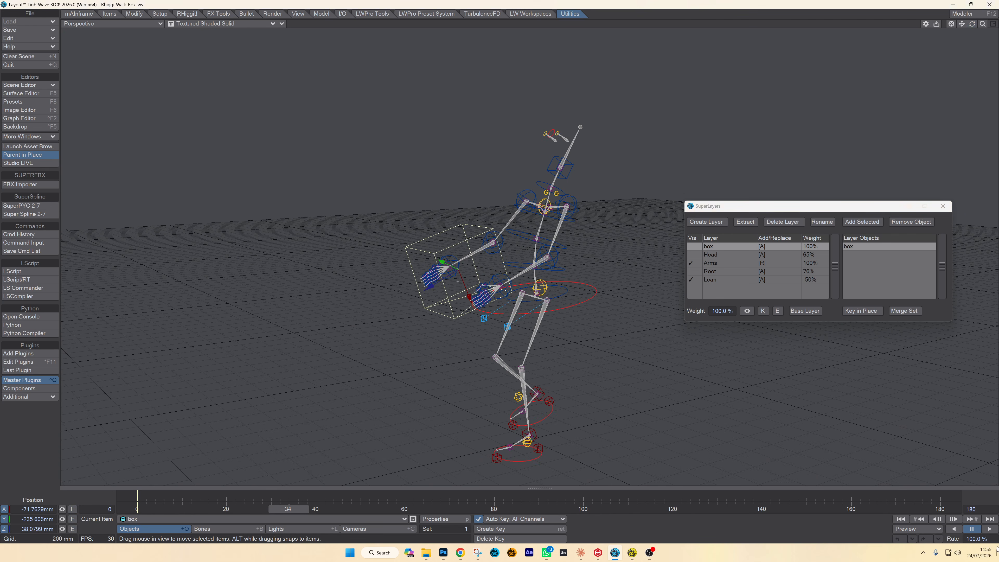
left_click(989, 529)
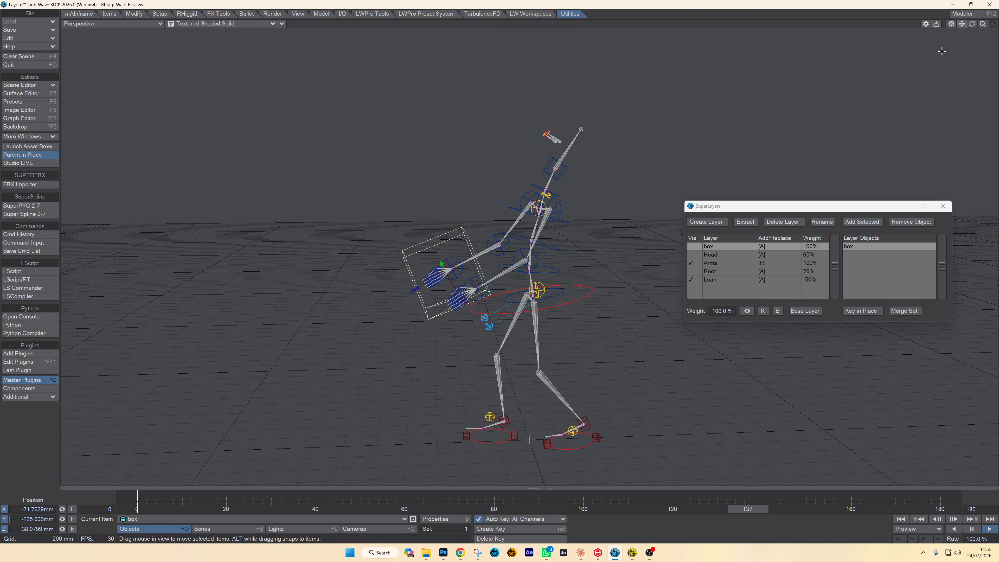
Set the Lean layer's weight to -57% while the walk plays
left_click(720, 280)
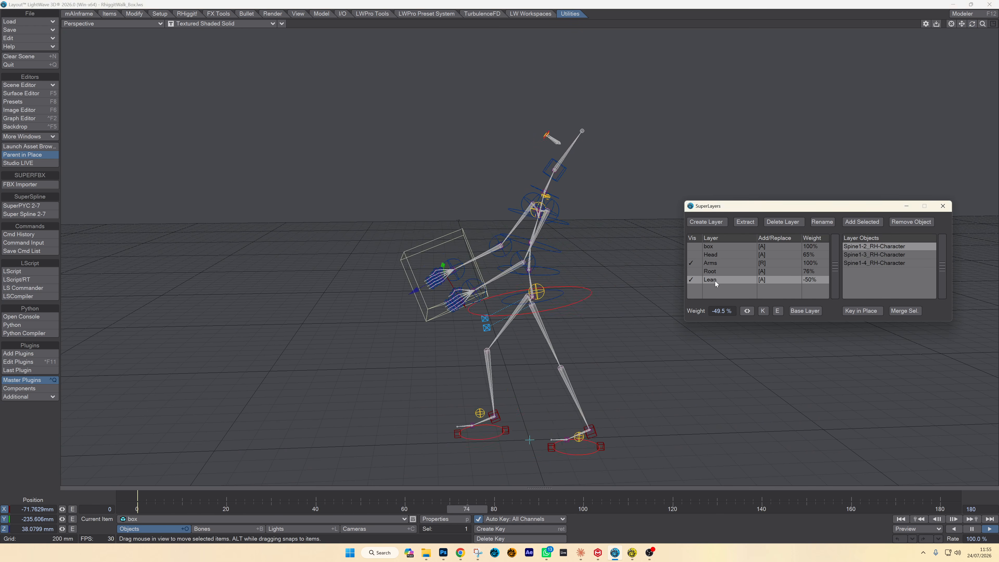
mouse_move(747, 311)
left_mouse_down()
mouse_move(758, 310)
mouse_move(706, 311)
mouse_move(746, 310)
mouse_move(717, 310)
mouse_move(730, 311)
left_mouse_up()
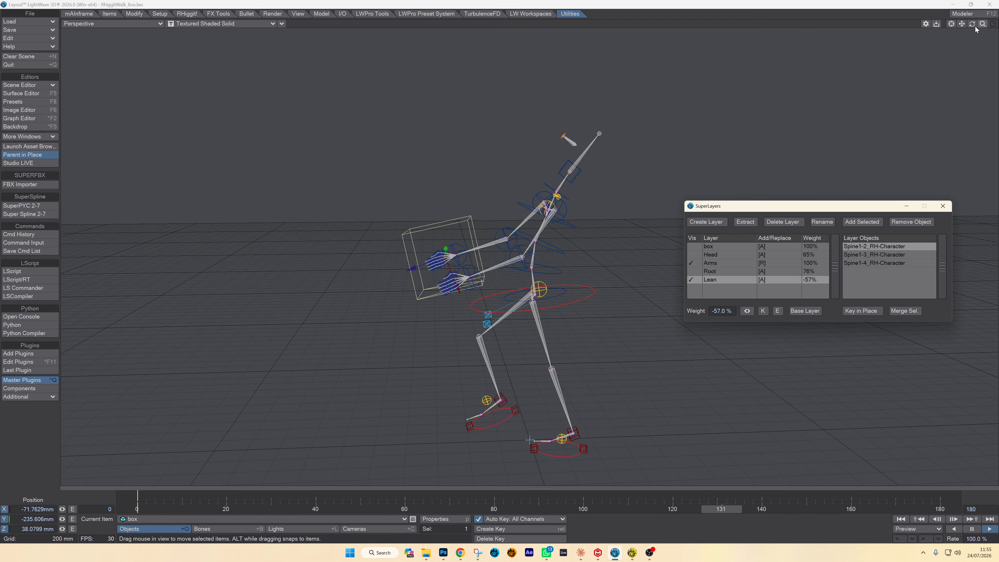
left_click_drag(973, 27, 972, 27)
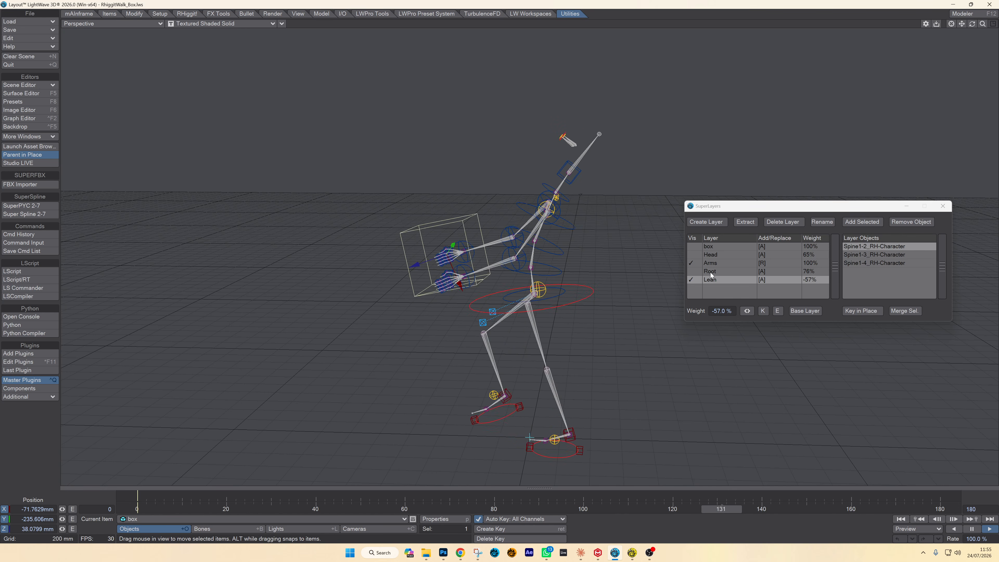
Enable the Root and Head layers and set the Head layer's weight to 46%
left_click(695, 275)
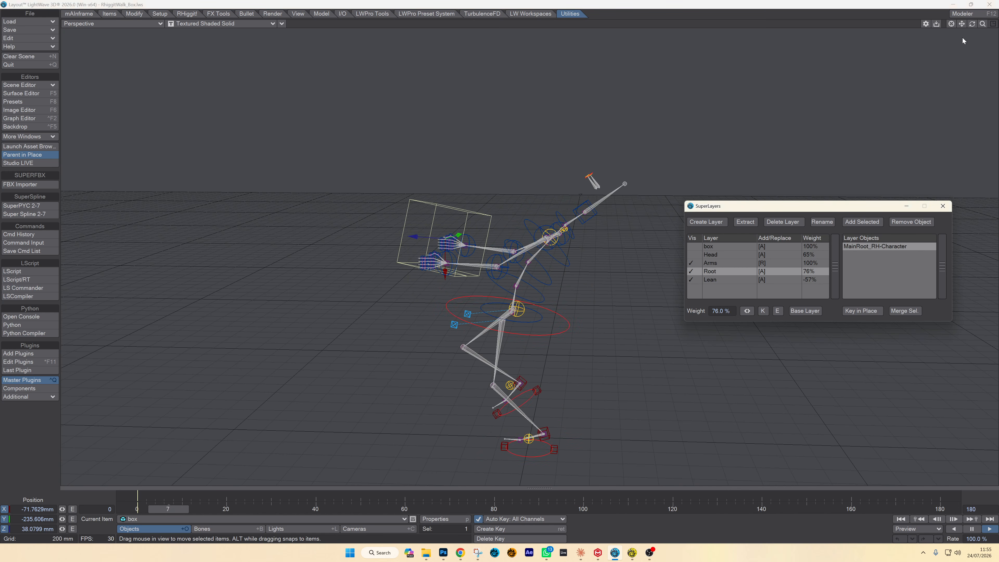
left_click_drag(973, 24, 972, 24)
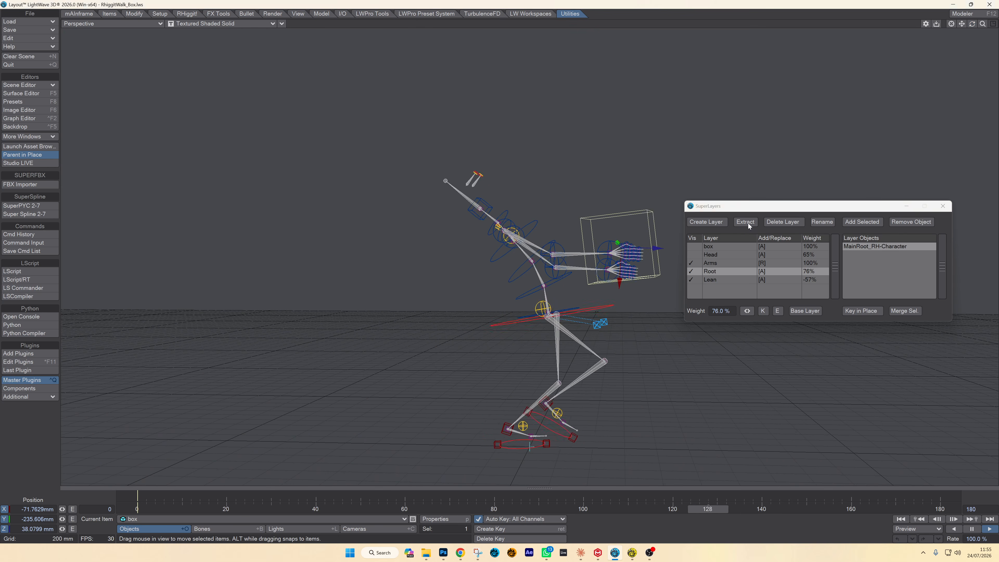
left_click(698, 256)
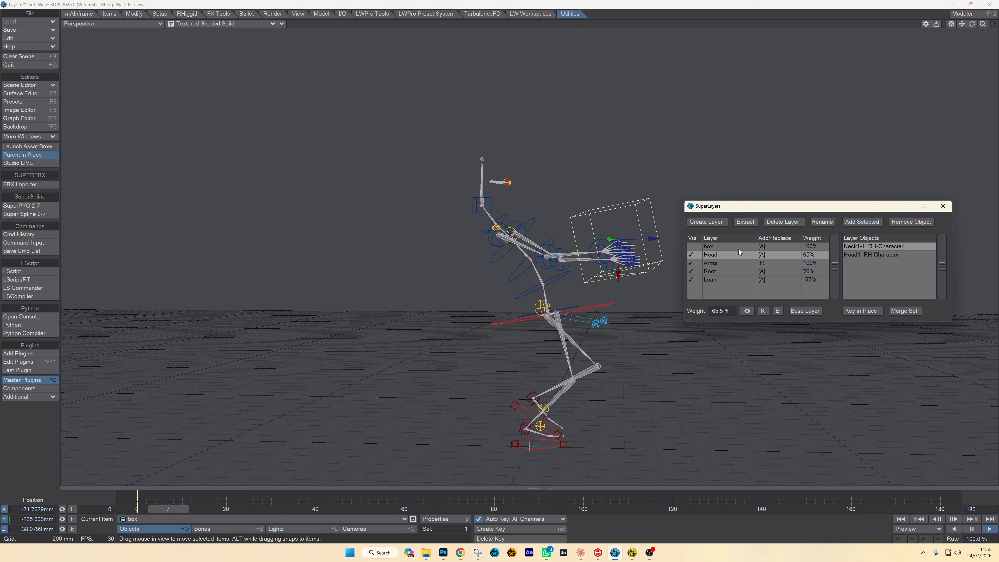
left_click_drag(972, 24, 972, 24)
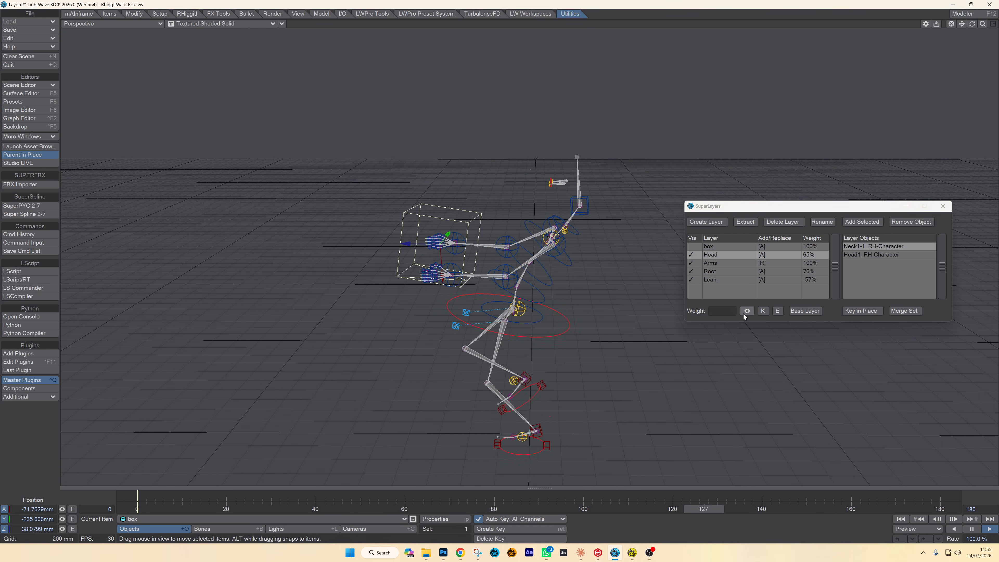
left_click_drag(744, 315, 734, 316)
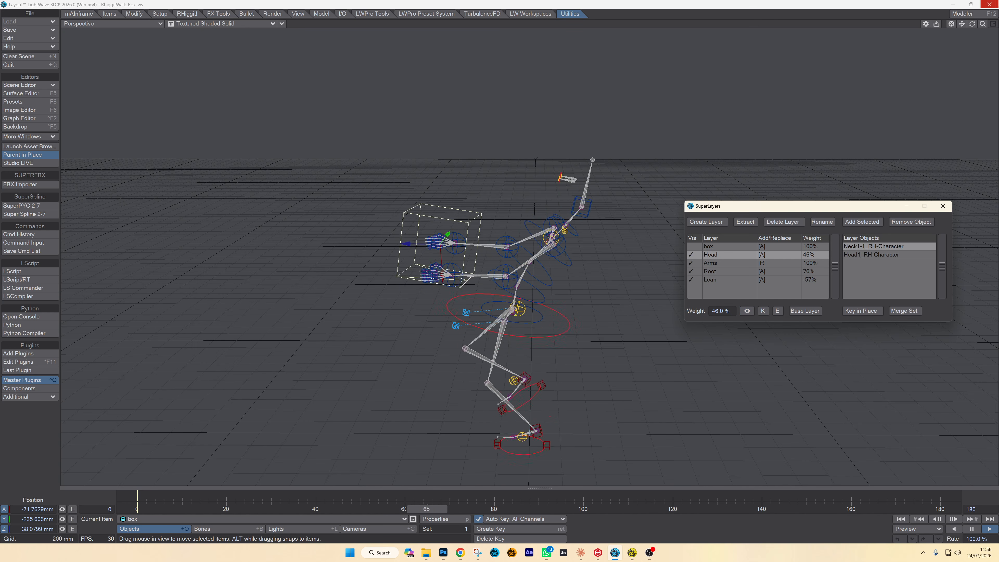
left_click_drag(972, 24, 972, 24)
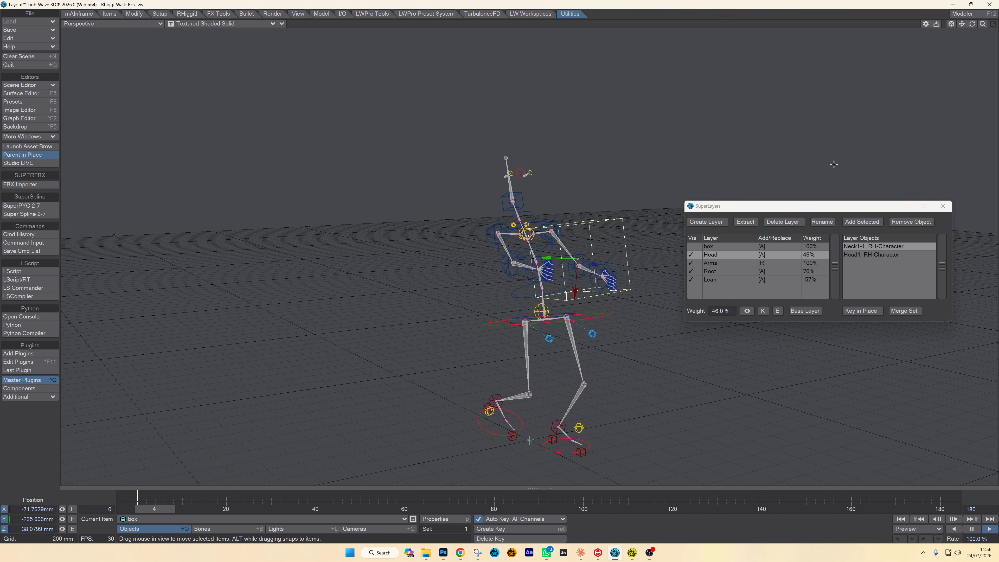
Set the Root layer's weight to 161%
left_click(727, 271)
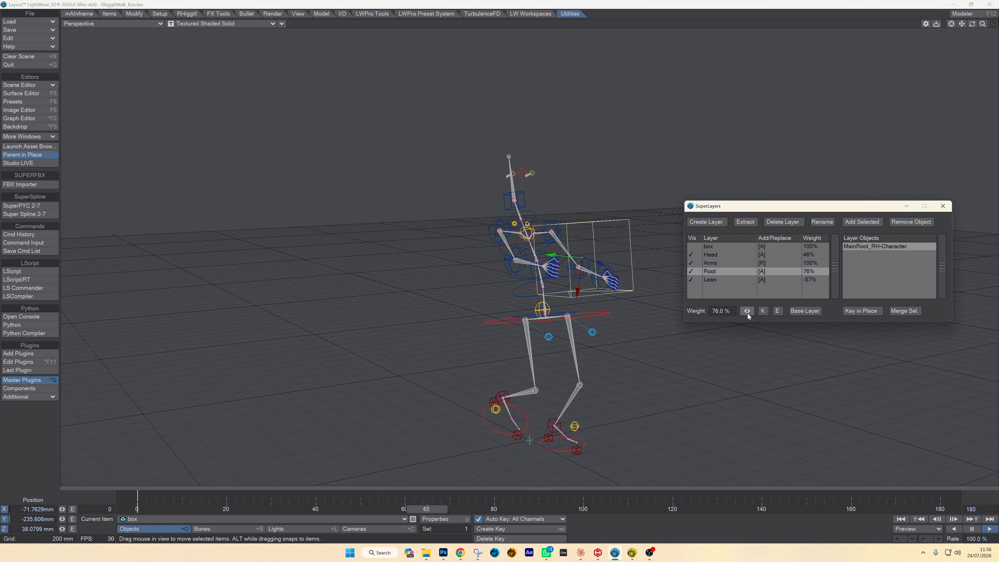
left_click_drag(748, 313, 795, 313)
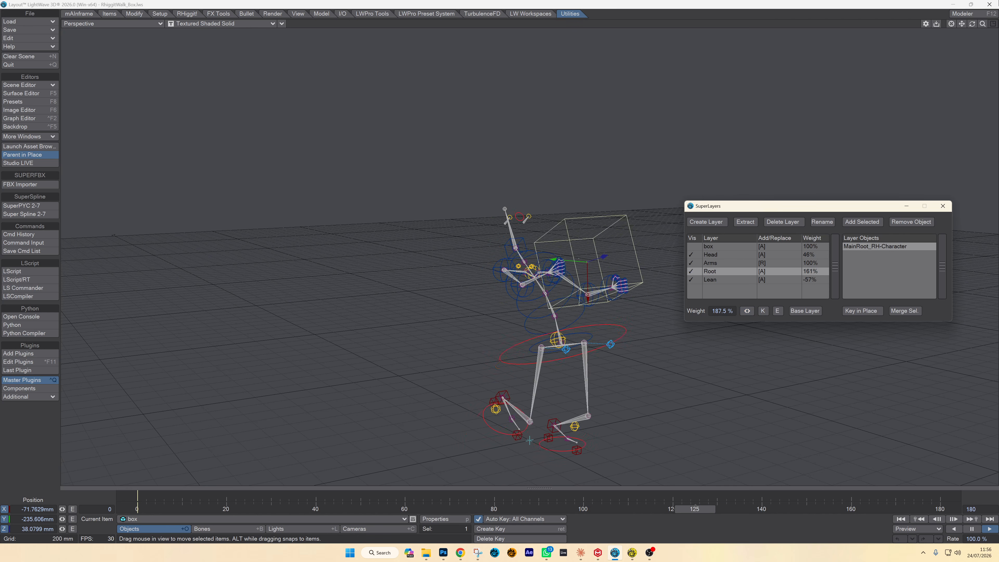
left_click_drag(973, 23, 995, 61)
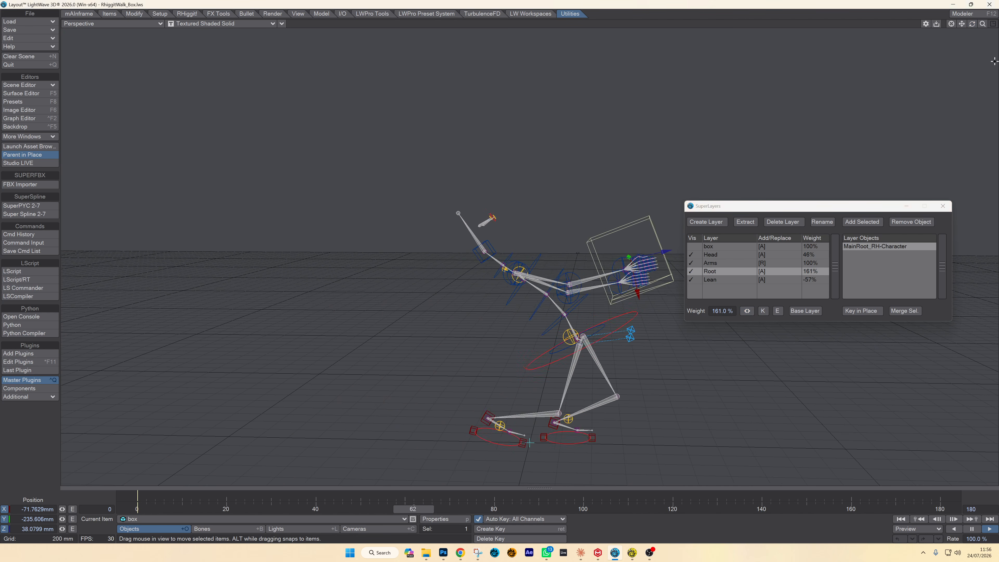
Create a layer named Root COG for the character's MainRoot control at the hips
left_click(636, 314)
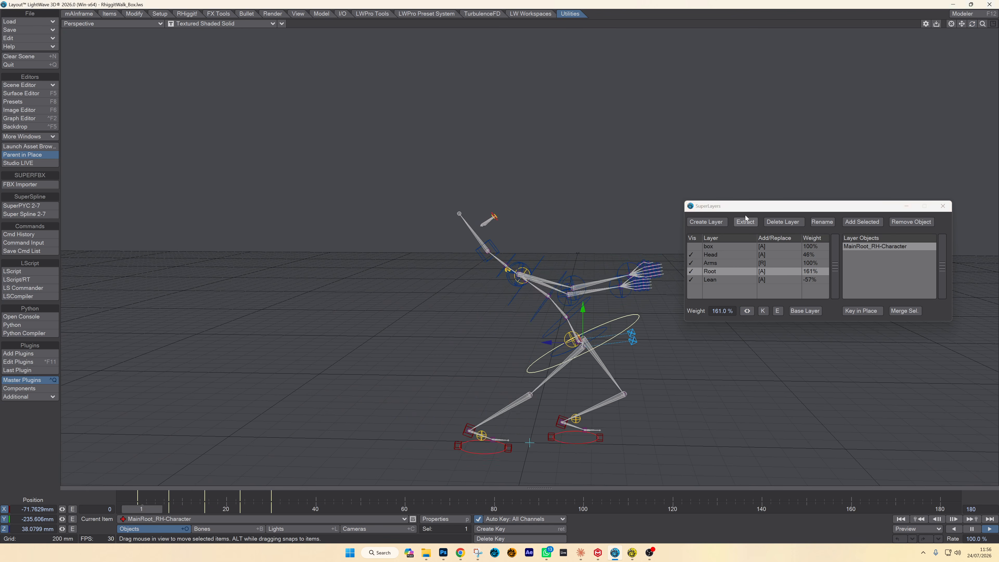
left_click(717, 222)
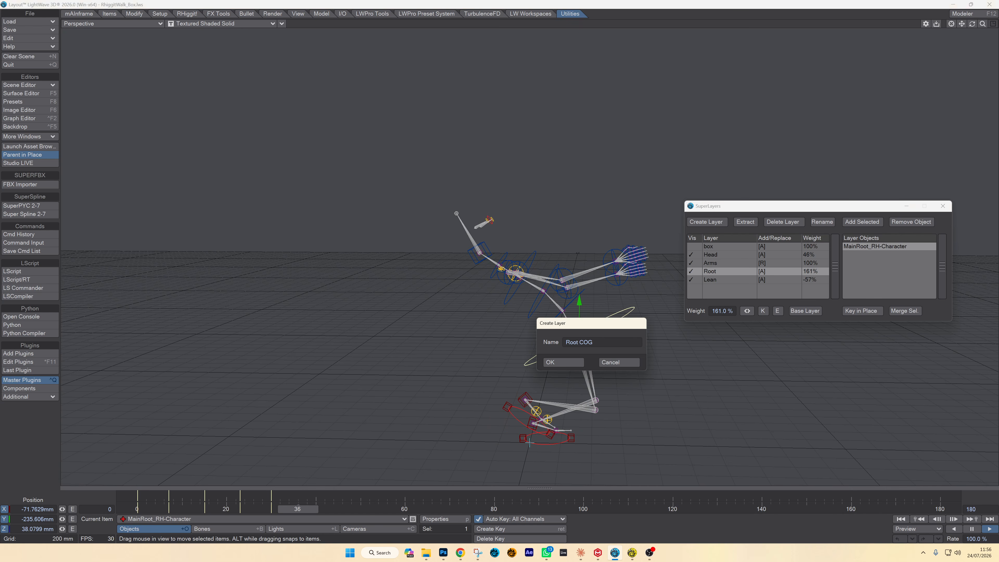
left_click(565, 362)
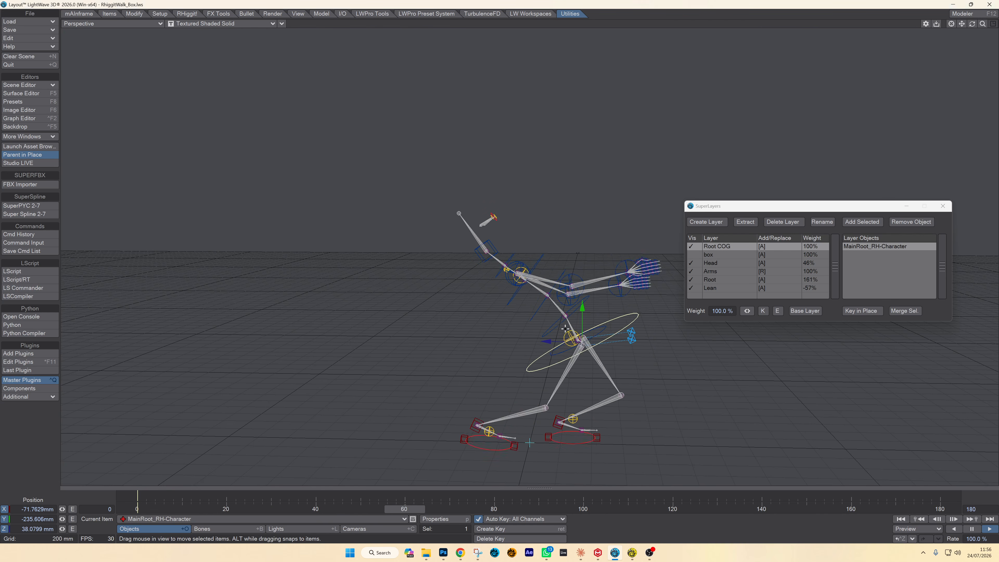
Shift the MainRoot control in the Root COG layer at frame 0 to about Y 24 mm and Z 291 mm, and play the walk
left_click(126, 507)
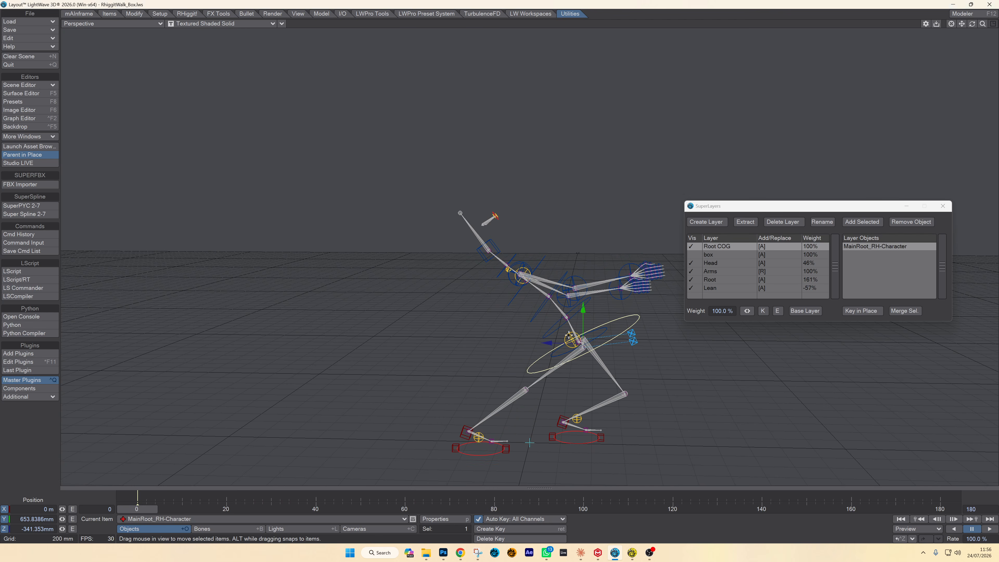
left_click_drag(548, 343, 502, 342)
left_click_drag(529, 312, 529, 309)
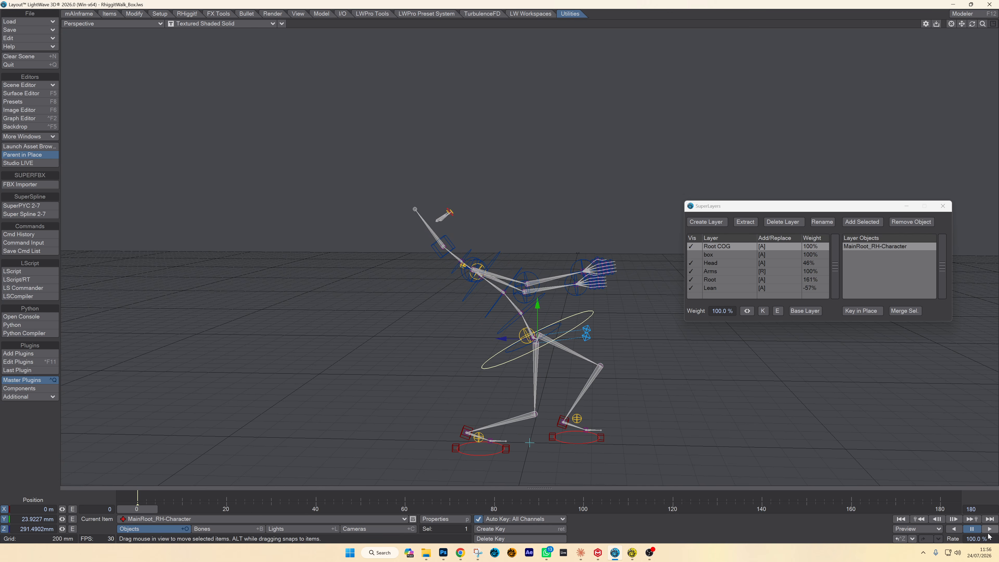
left_click(989, 529)
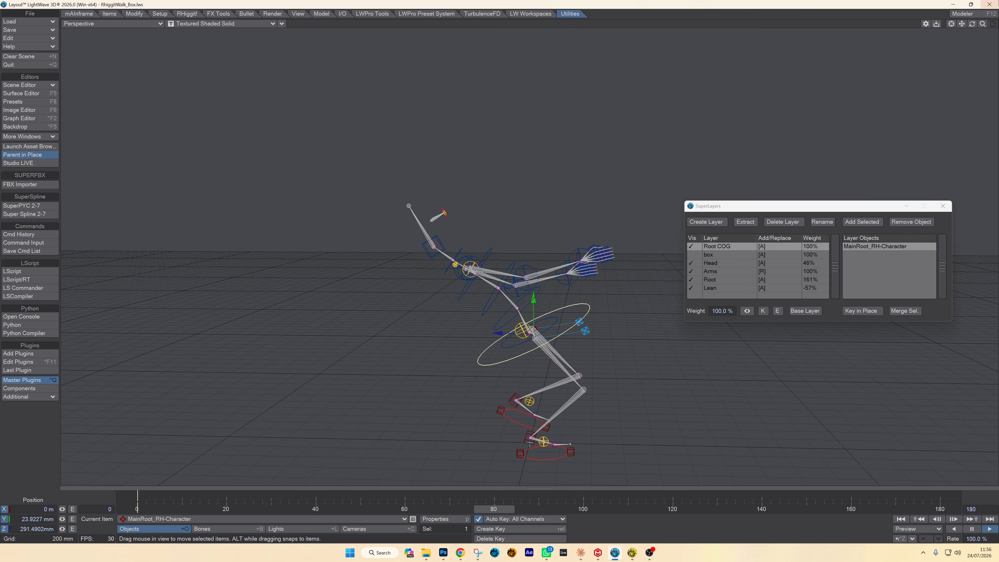
left_click_drag(973, 24, 992, 52)
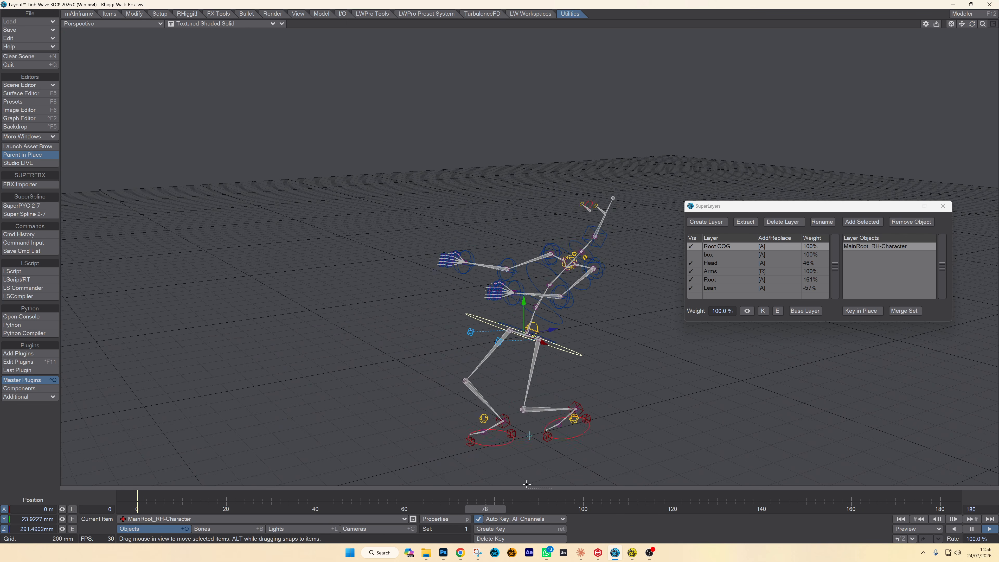
Shift the MainRoot control's whole motion path along Z with the Move Path tool during playback
left_click(137, 13)
left_click(39, 304)
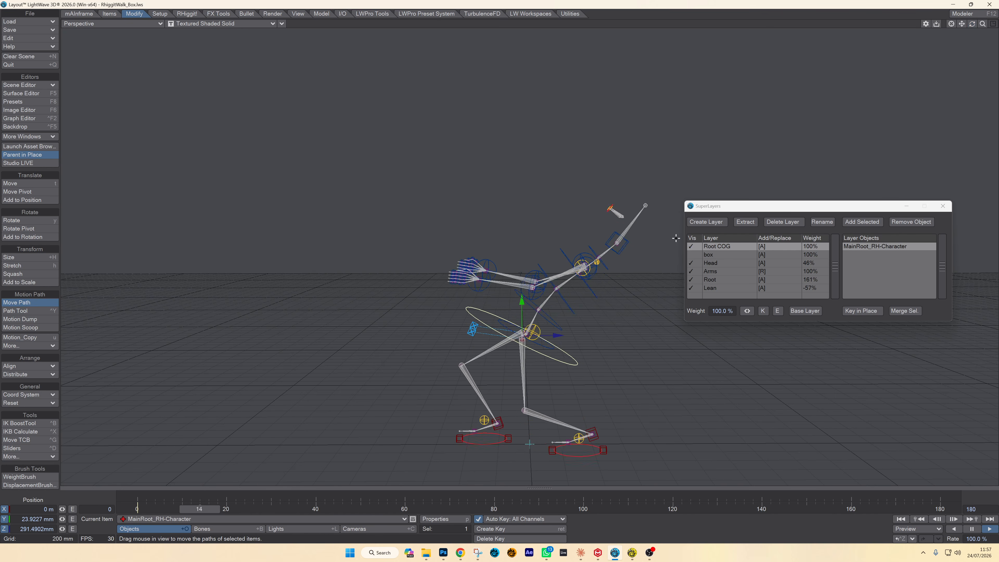
left_click_drag(557, 334, 526, 335)
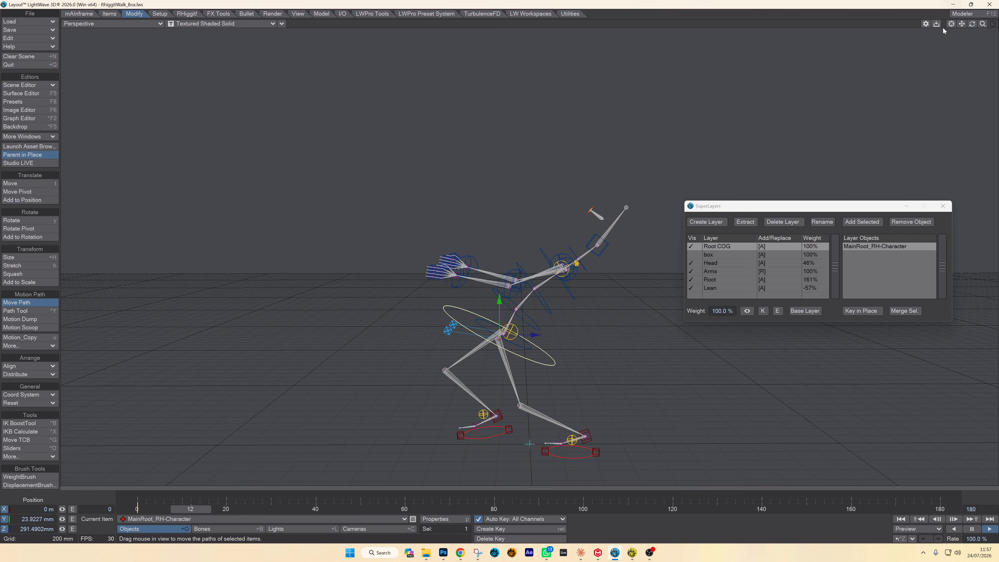
left_click_drag(972, 24, 865, 51)
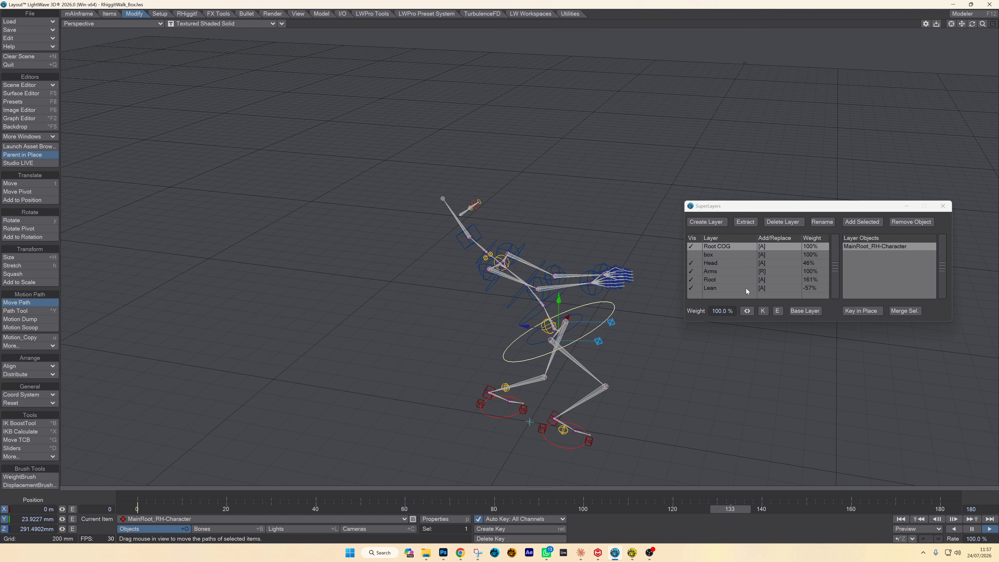
Set the Lean layer's weight to 109.5% and select the Arms layer
left_click(710, 287)
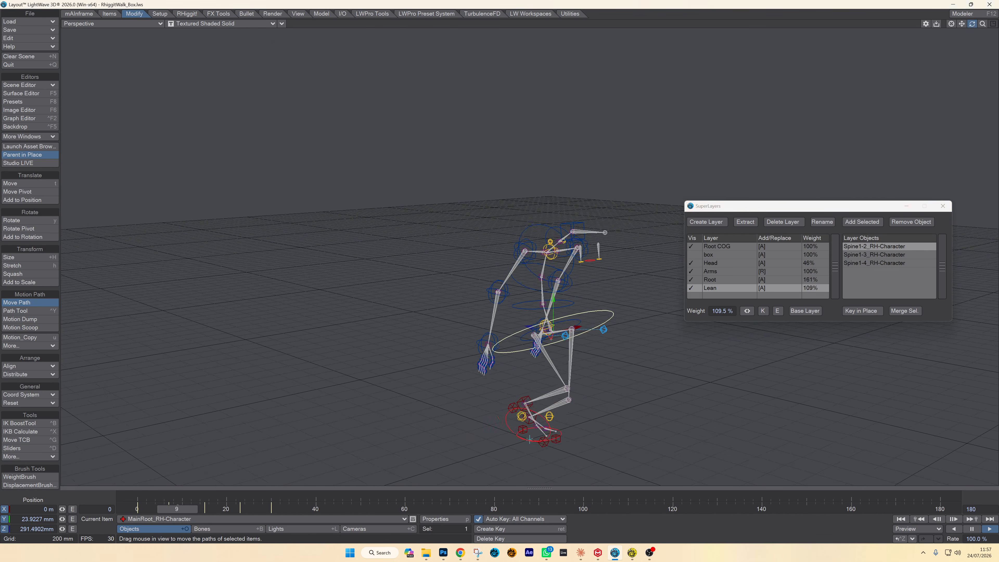
left_click(725, 273)
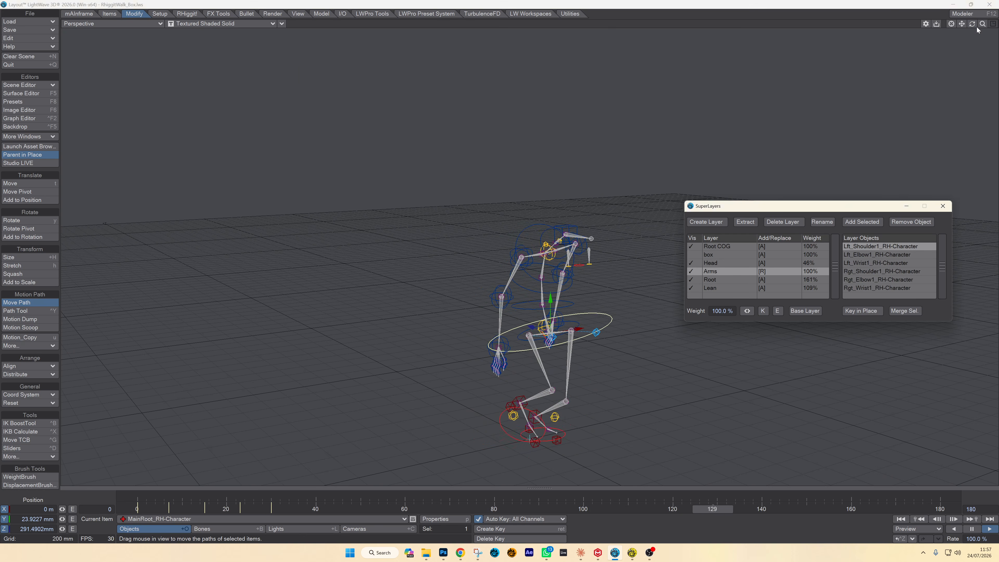
left_click_drag(973, 24, 924, 26)
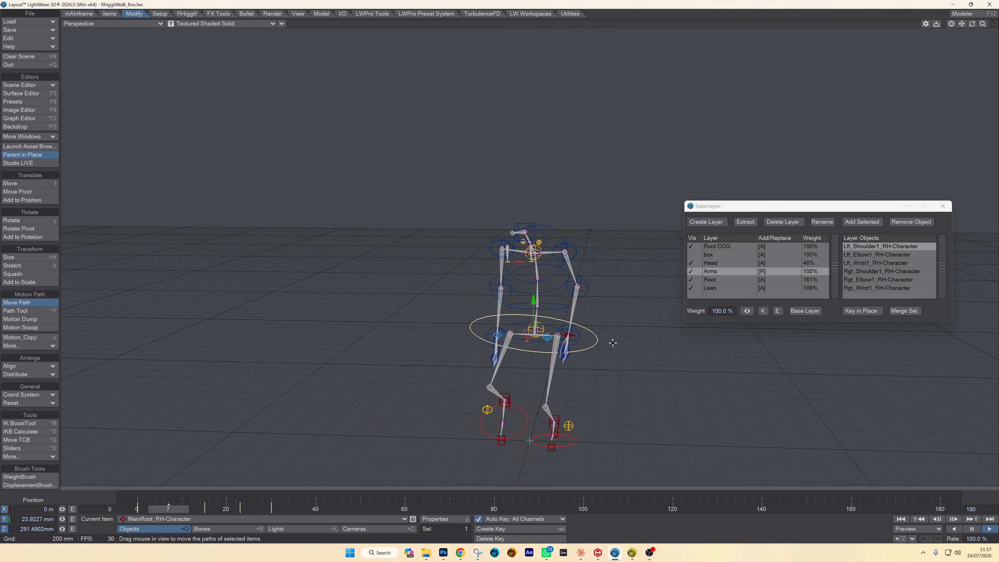
Vary the Arms replace layer's weight through 4.5%, 29% and 80%, ending at 16%, to compare the arm swing during the walk
left_click(750, 313)
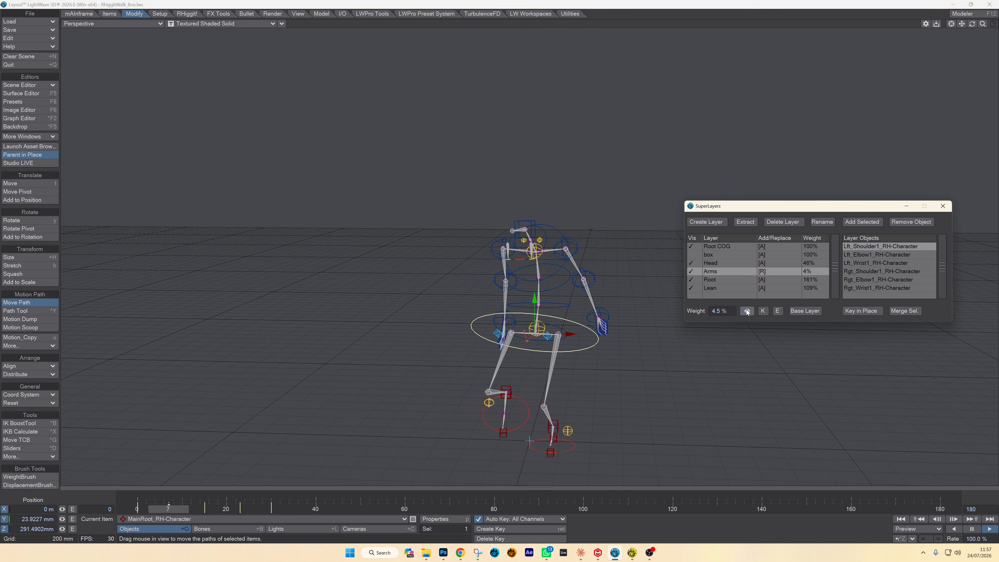
left_click_drag(747, 311, 723, 314)
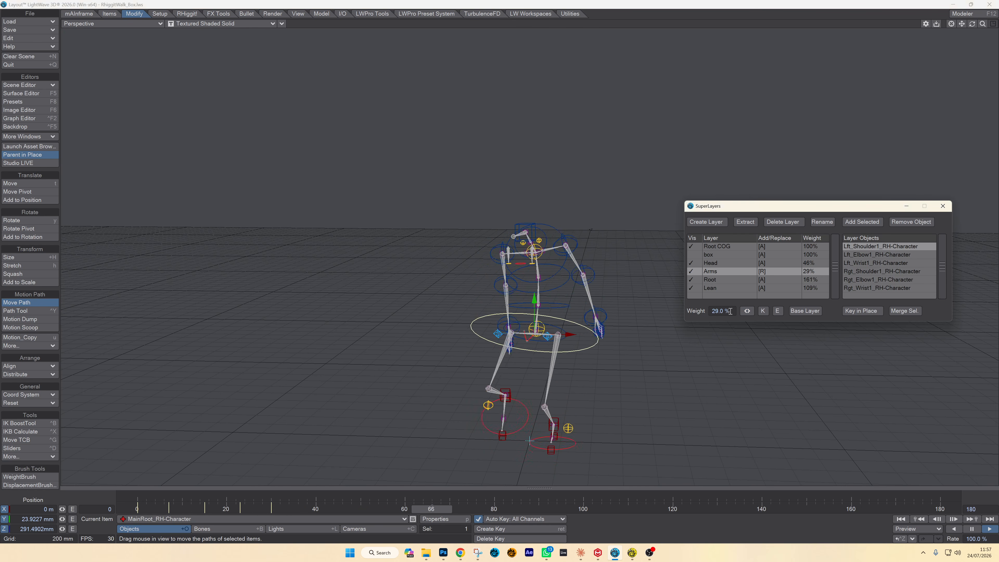
left_click(971, 529)
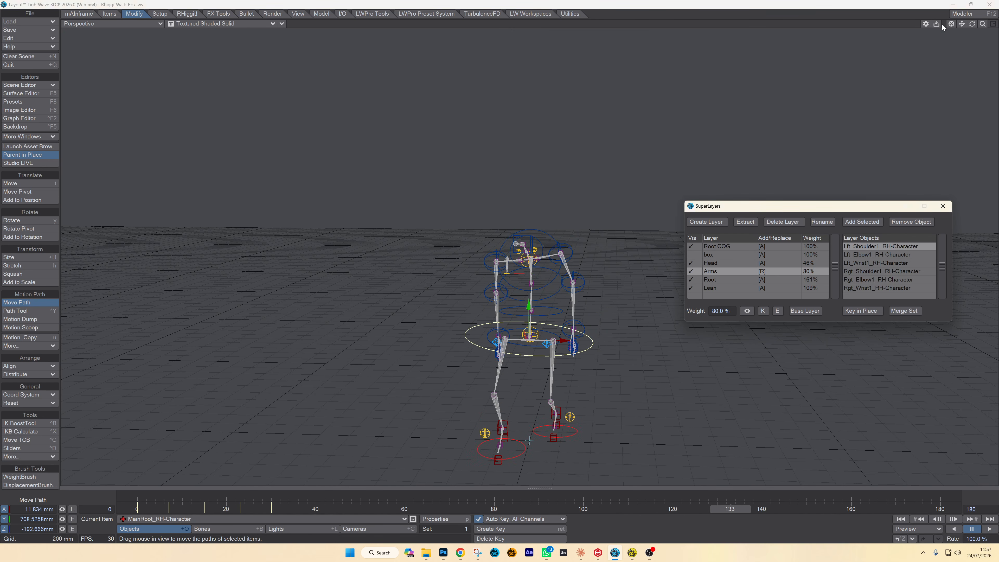
left_click_drag(975, 24, 944, 25)
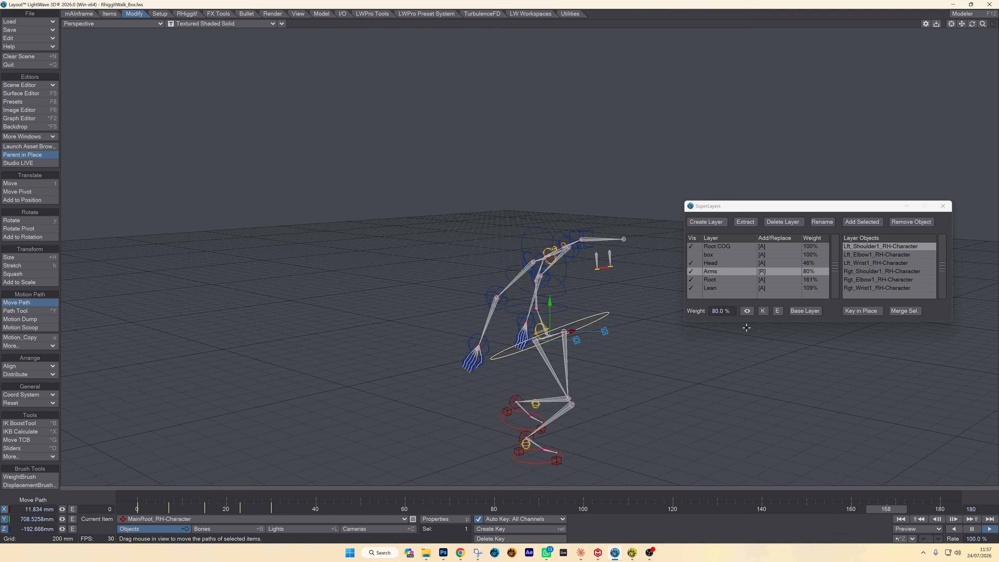
double_click(716, 310)
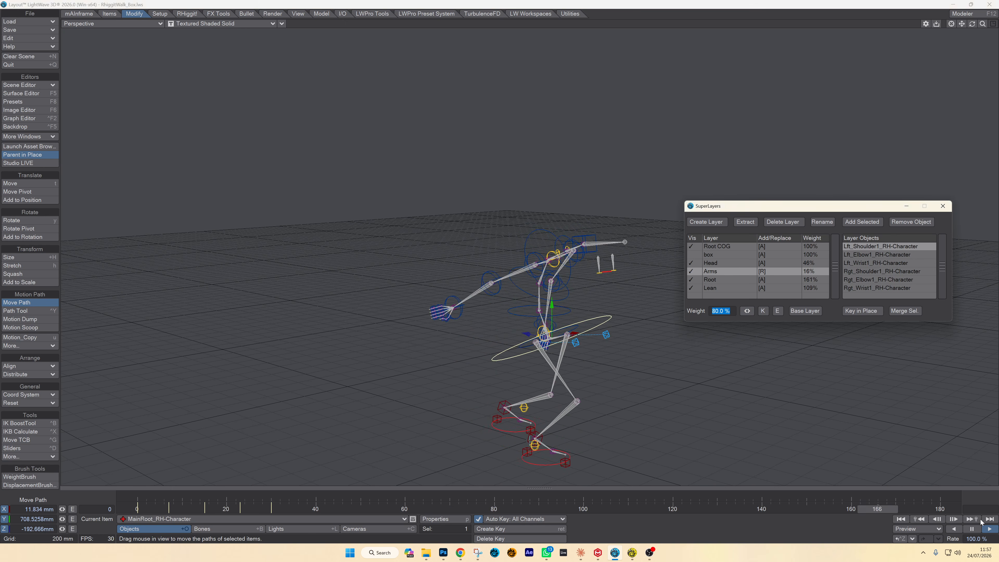
Try the Arms replace layer at 50% and 104.5% weight, settle on 70%, and play the walk to check the arm swing
left_click(731, 314)
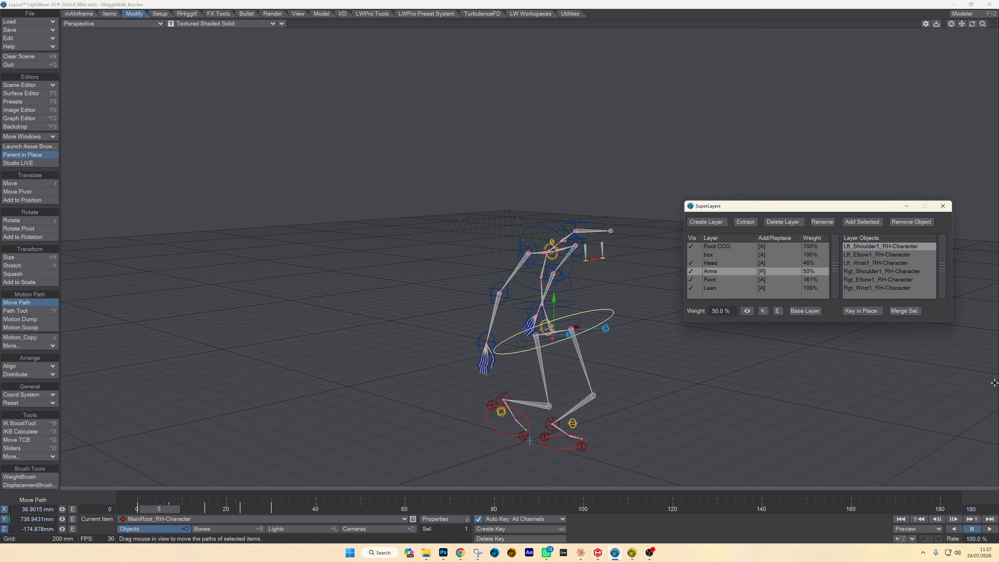
left_click(989, 530)
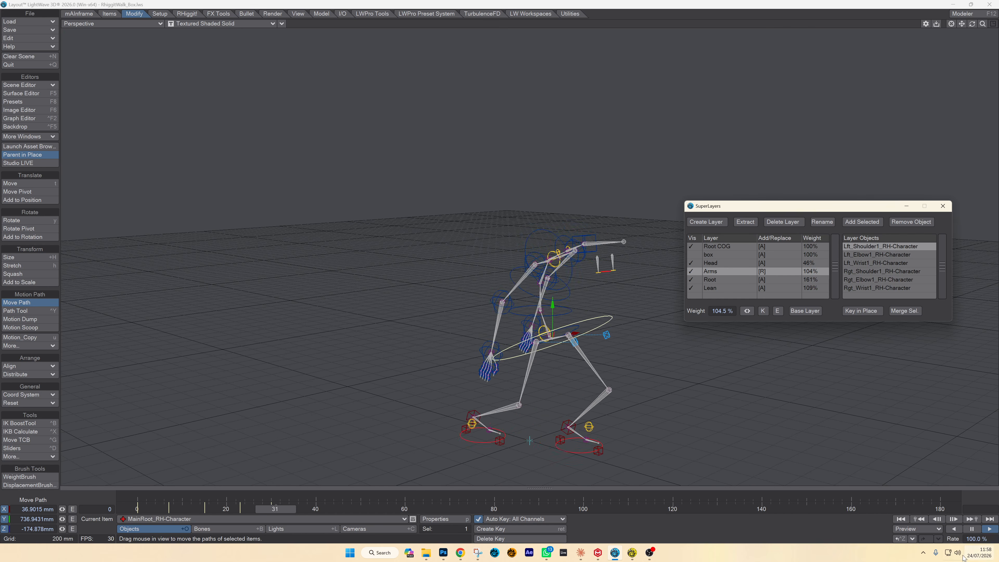
left_click(972, 529)
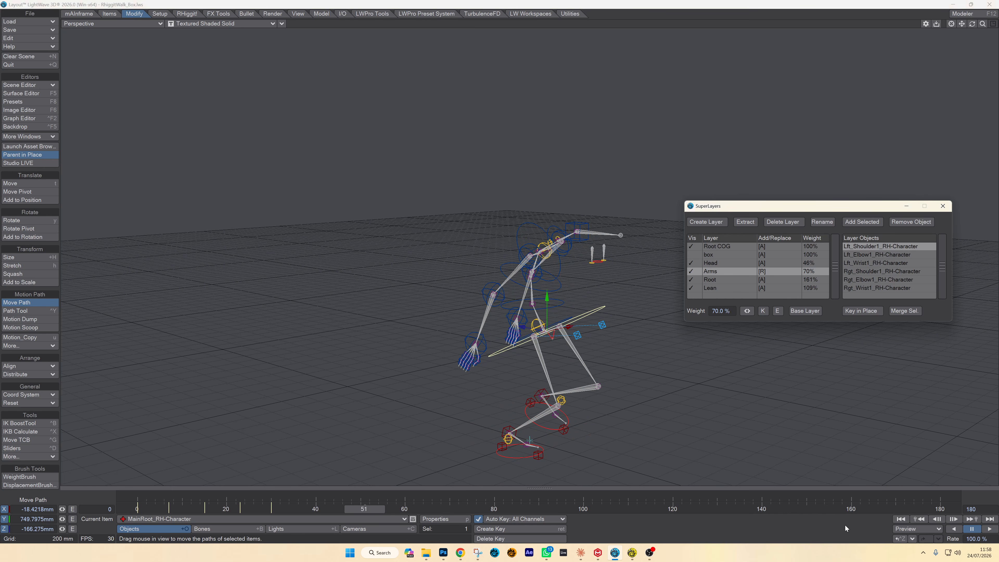
left_click(989, 529)
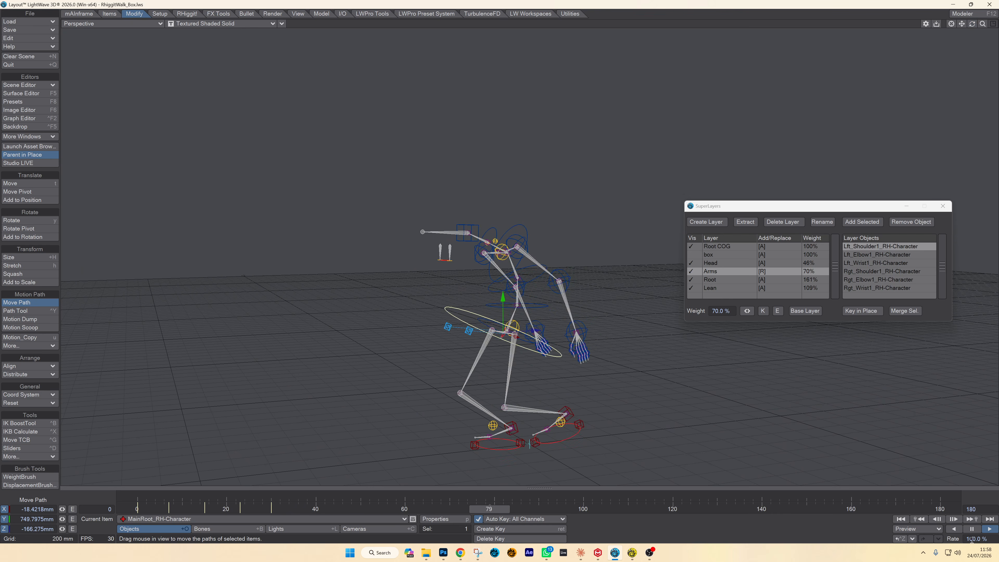
left_click(969, 528)
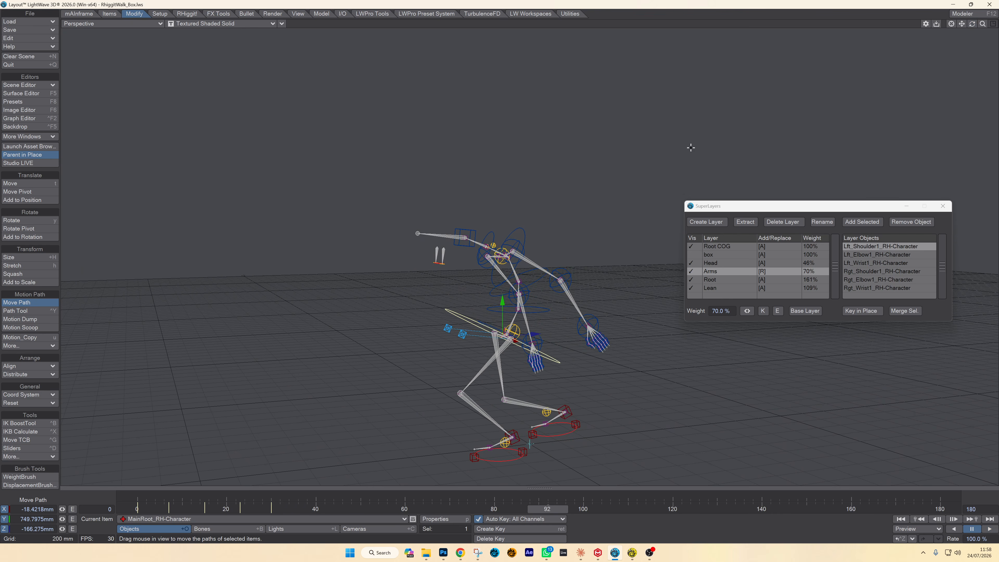
Rotate the left shoulder control in the Arms layer at frame 0 to about H -98°, P 65° and B 1°
left_click(517, 243)
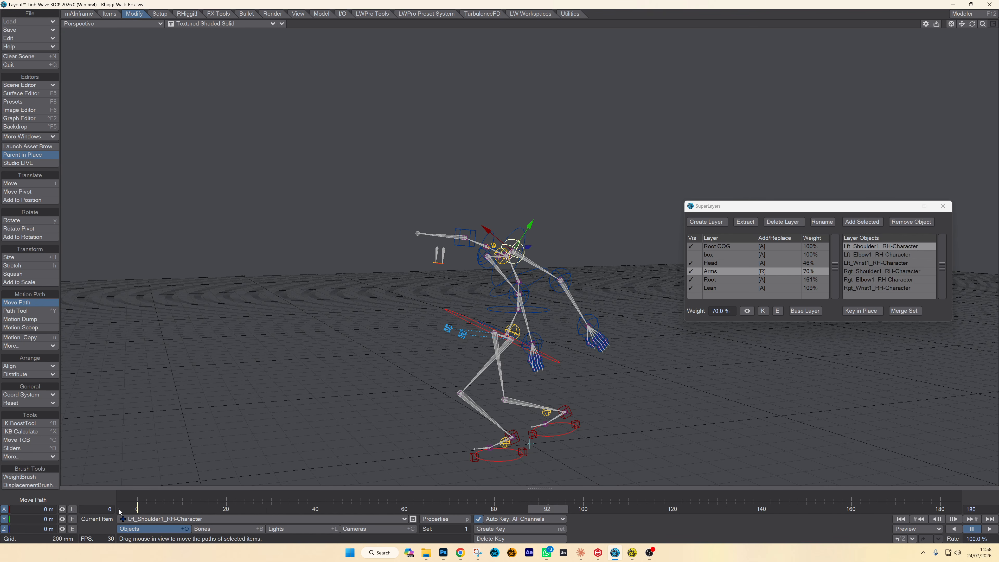
key("y")
left_click(137, 509)
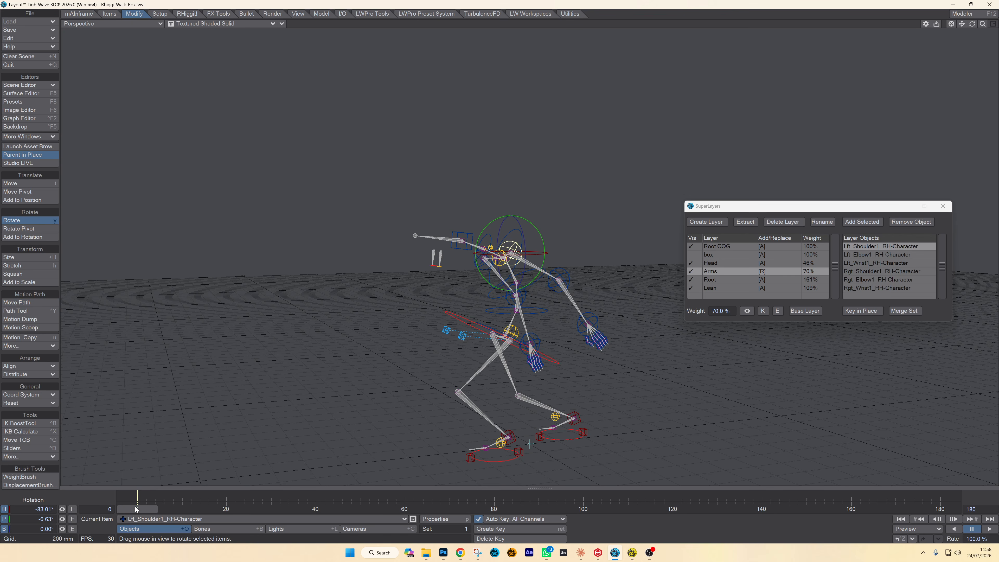
left_click_drag(531, 217, 524, 276)
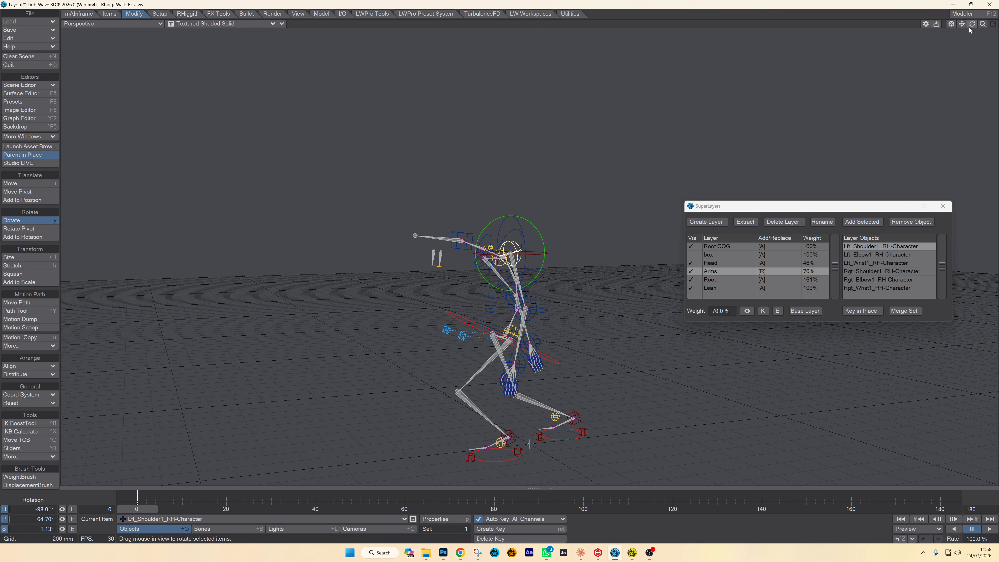
left_click_drag(970, 28, 857, 184)
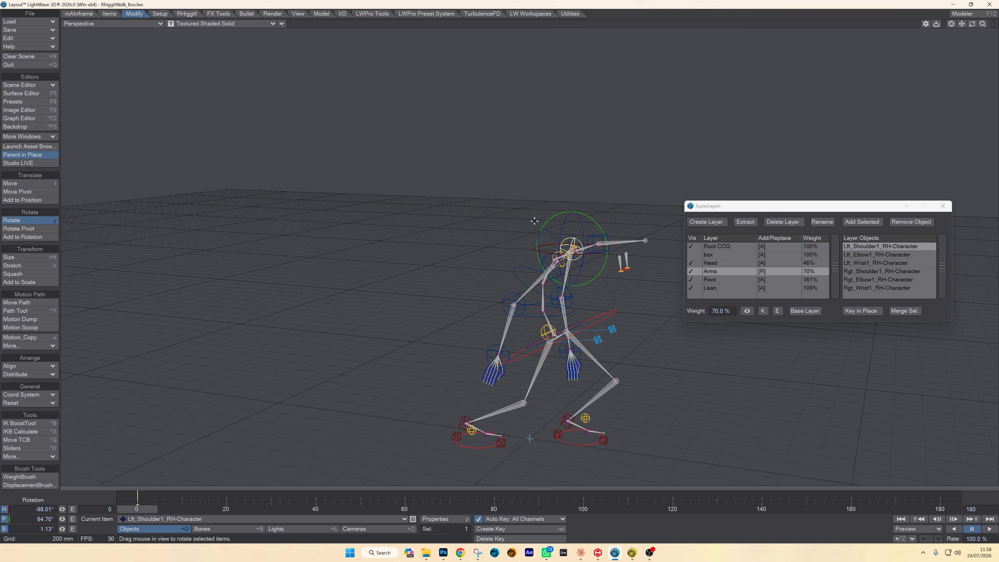
Rotate the right shoulder control in the Arms layer at frame 0 to about H 70°, P 53° and B -12°, and play the walk
left_click(551, 261)
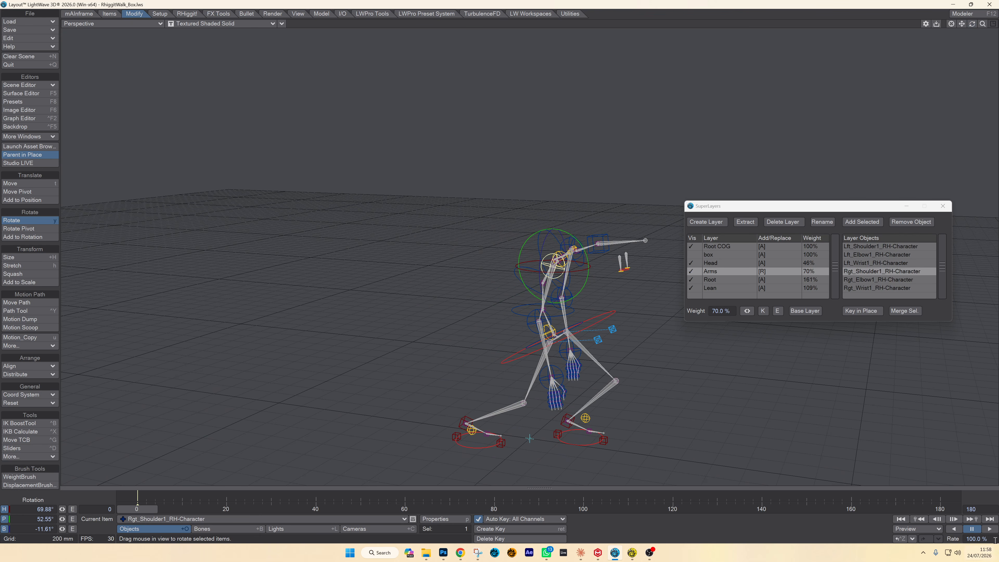
left_click(994, 529)
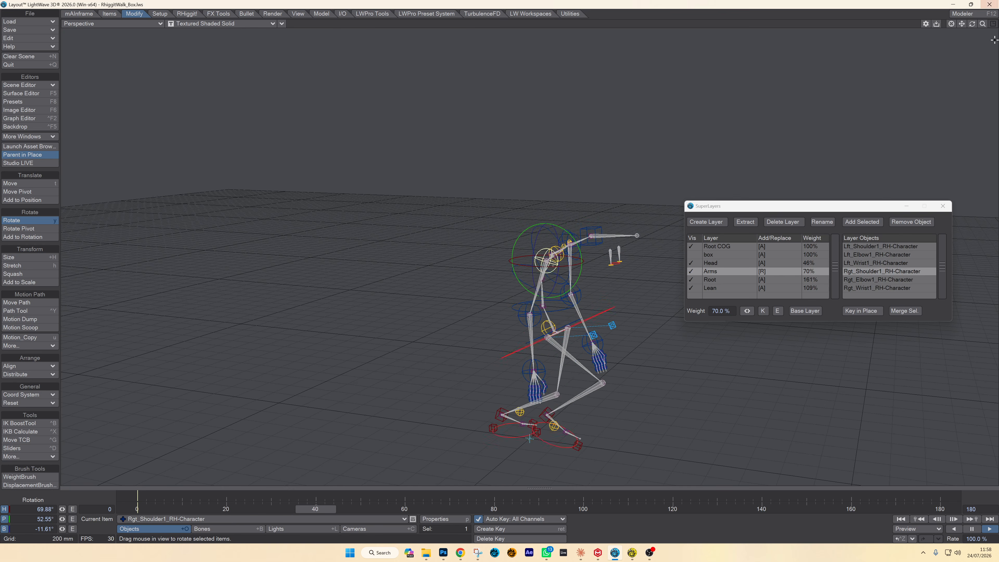
mouse_move(971, 26)
left_mouse_down()
mouse_move(861, 51)
mouse_move(854, 41)
mouse_move(865, 79)
mouse_move(901, 52)
mouse_move(877, 34)
mouse_move(944, 59)
mouse_move(960, 58)
mouse_move(944, 48)
mouse_move(988, 57)
mouse_move(974, 28)
left_mouse_up()
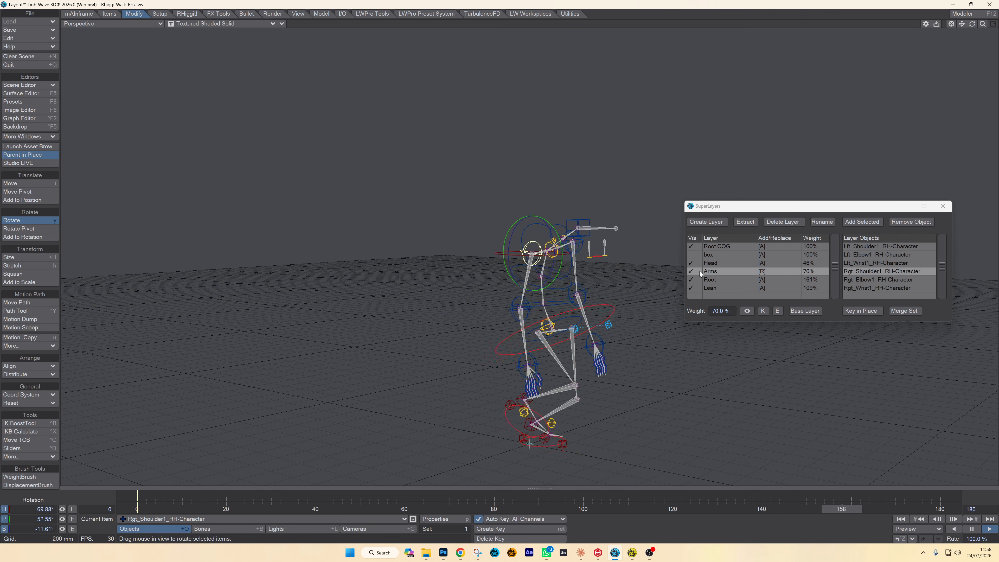
Merge all layers from Root COG through Lean into the base layer, play the walk, and inspect the MainRoot control at frame 0
left_click(692, 247)
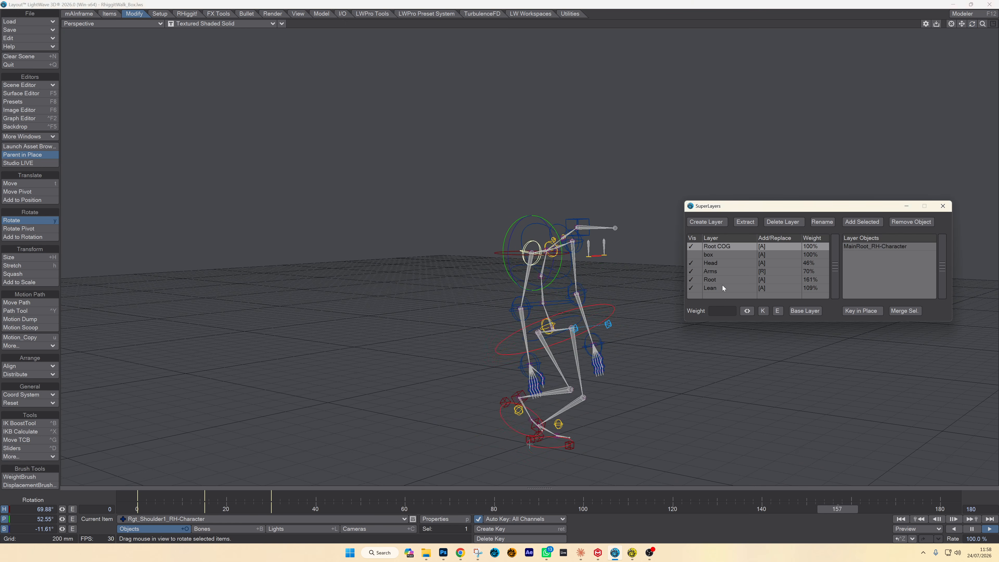
left_click(717, 290, "shift")
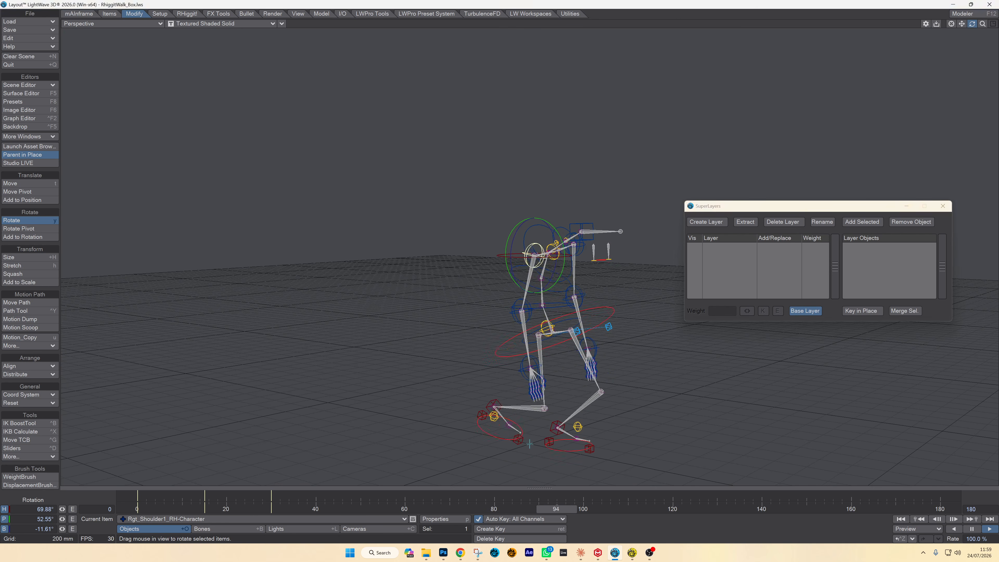
left_click_drag(972, 24, 919, 7)
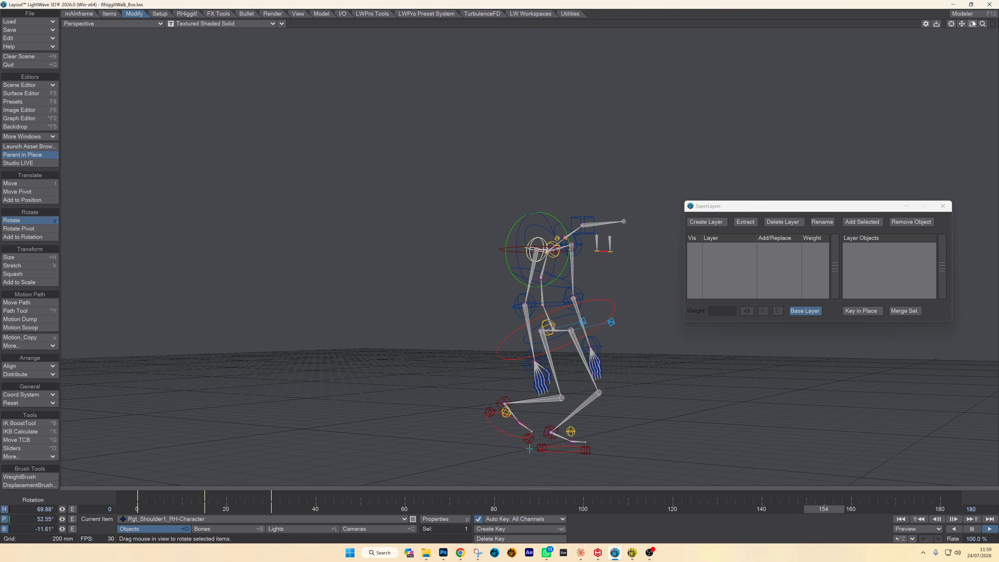
left_click(205, 507)
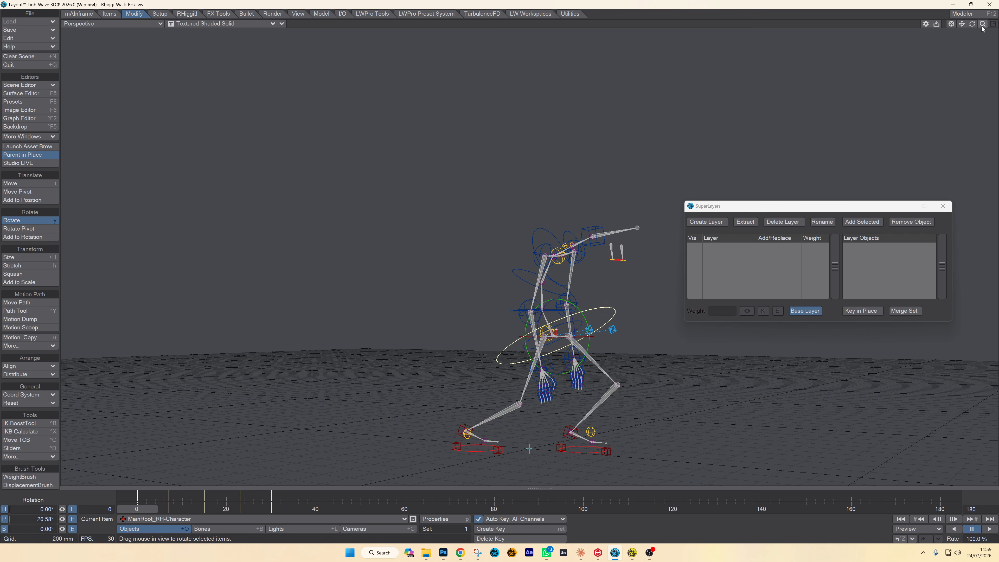
left_click_drag(972, 24, 871, 34)
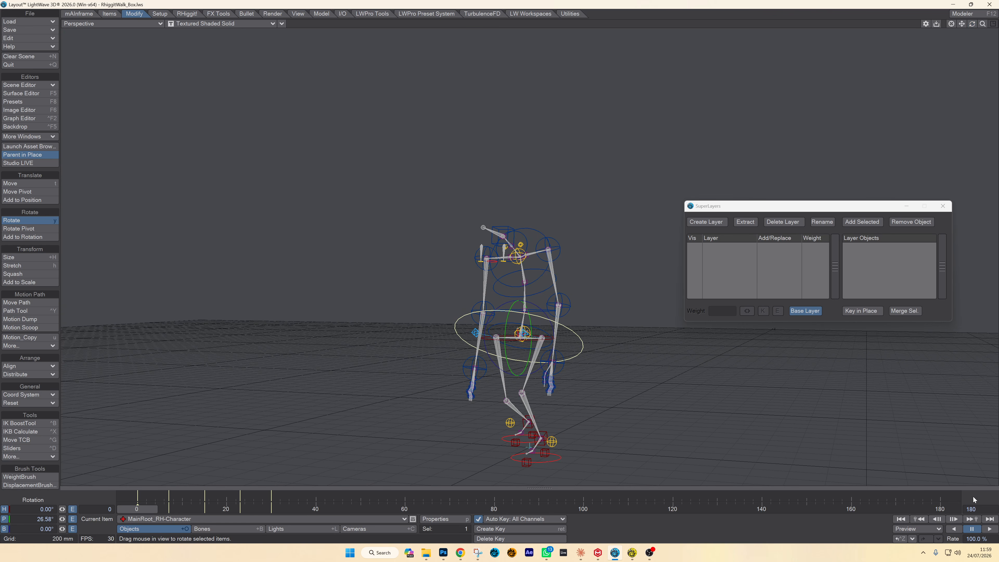